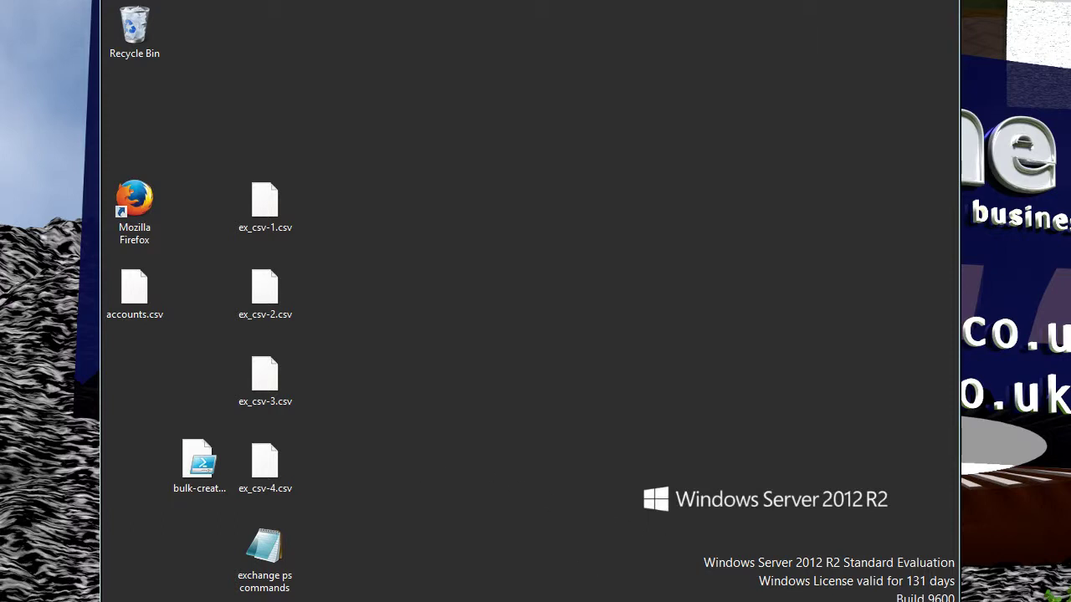
- Dismiss the Warehouse item-limit notice and load the Accounts folder in Active Directory Users and Computers, with its window moved slightly aside
mouse_move(635, 601)
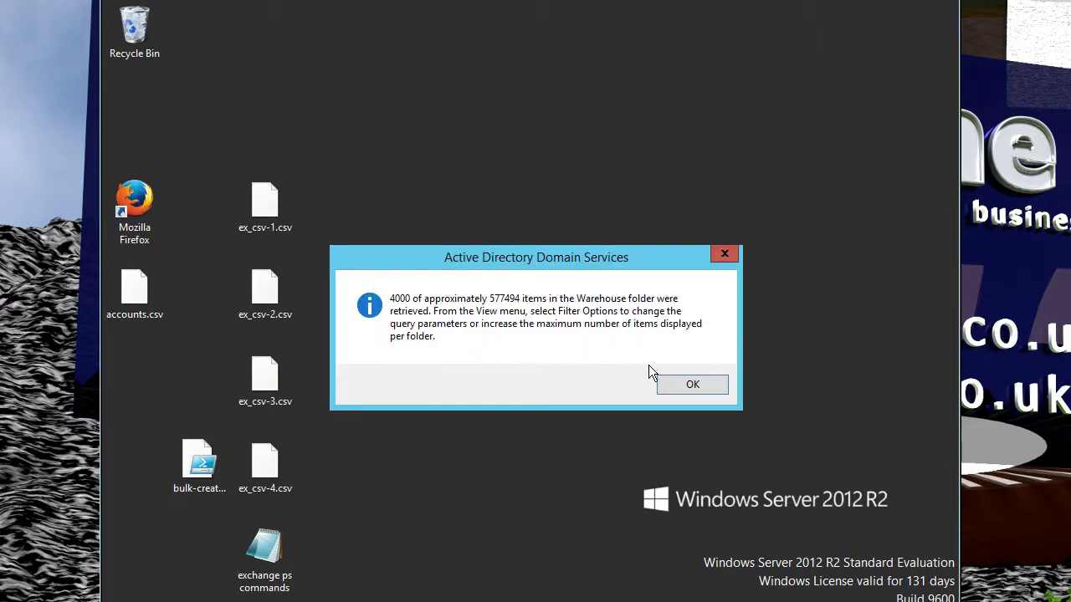
left_click(665, 385)
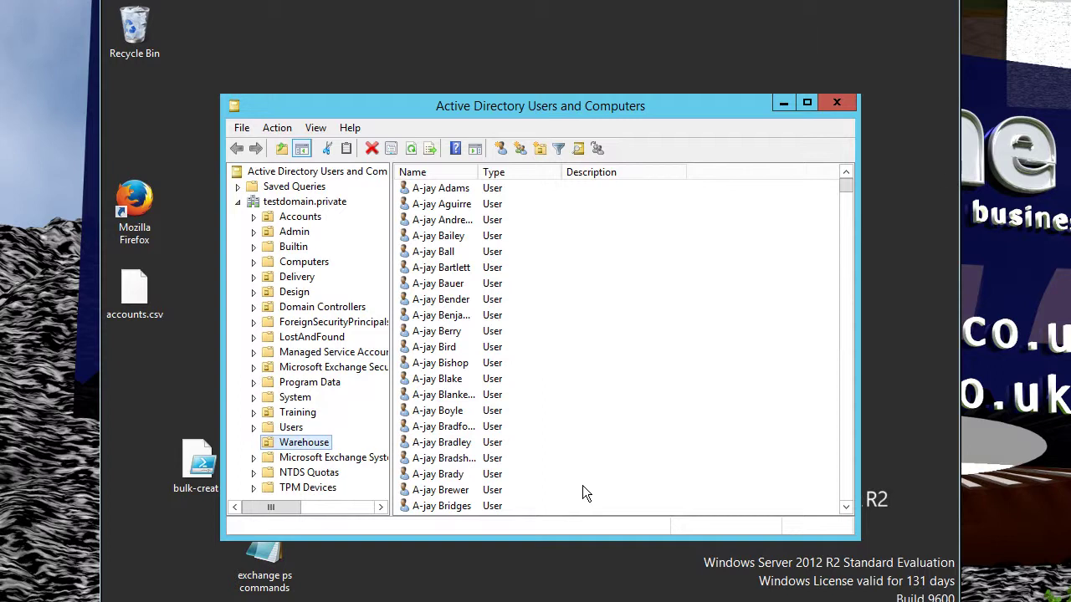
left_click(491, 117)
left_click_drag(471, 102, 409, 100)
left_click(239, 215)
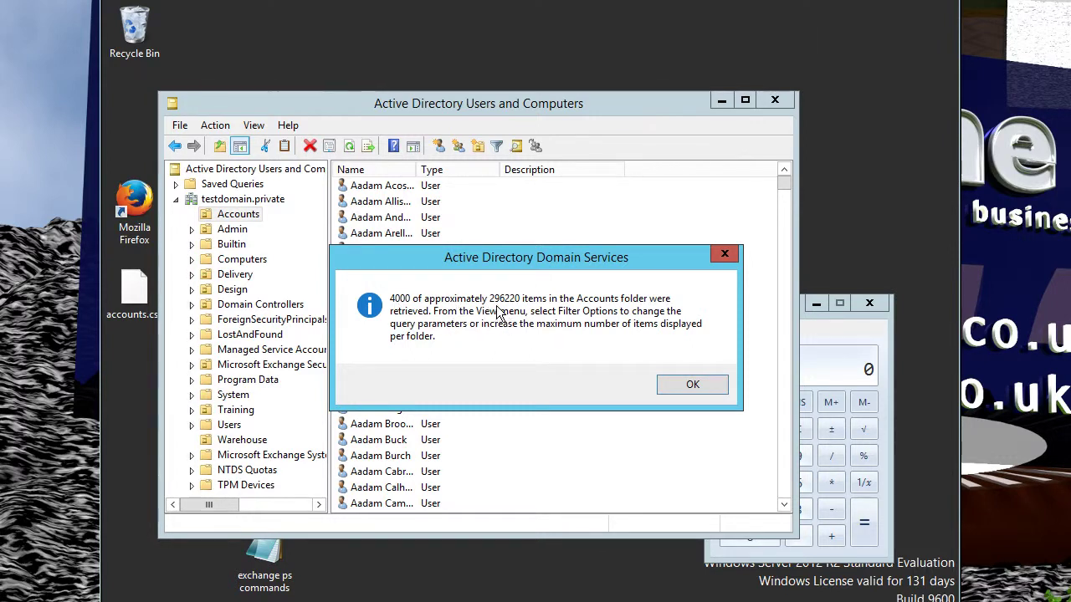
- Switch to Calculator and start a running sum with the Accounts folder's item count, 296220, followed by a plus
left_click(833, 333)
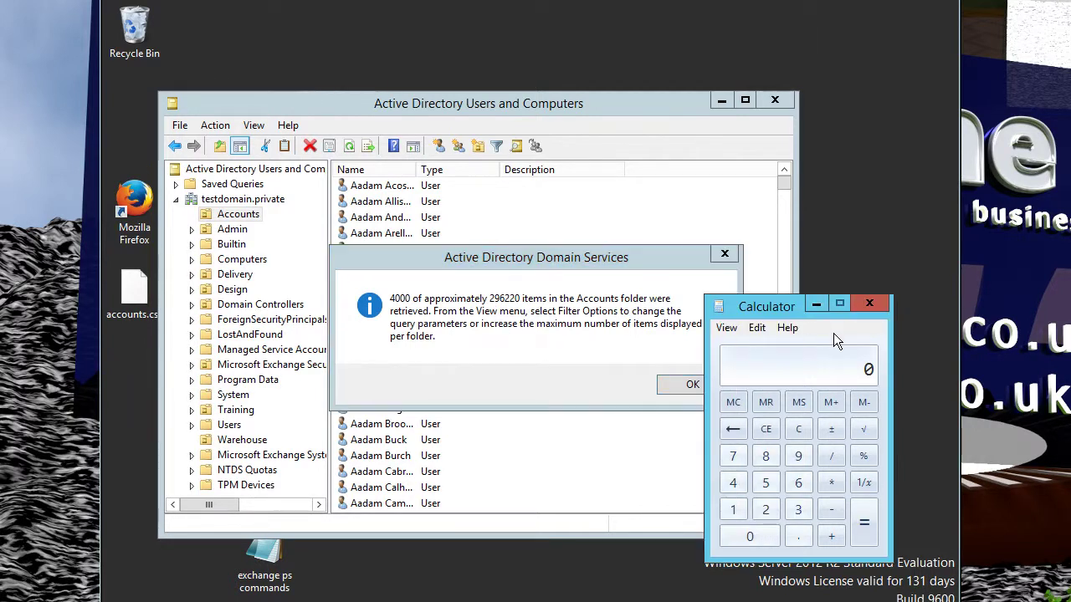
left_click(765, 509)
left_click(797, 456)
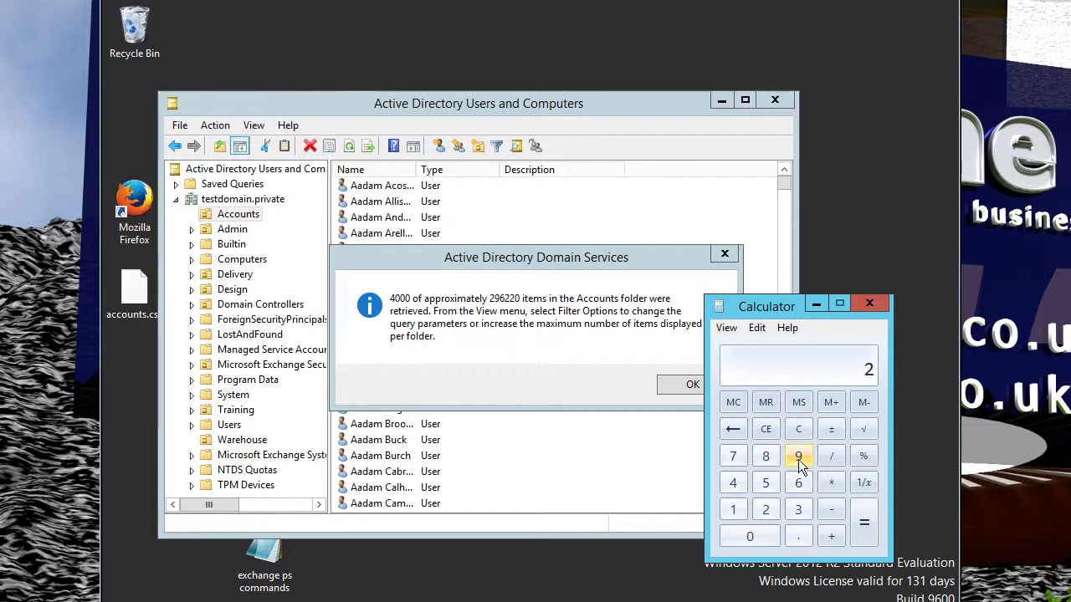
left_click(799, 483)
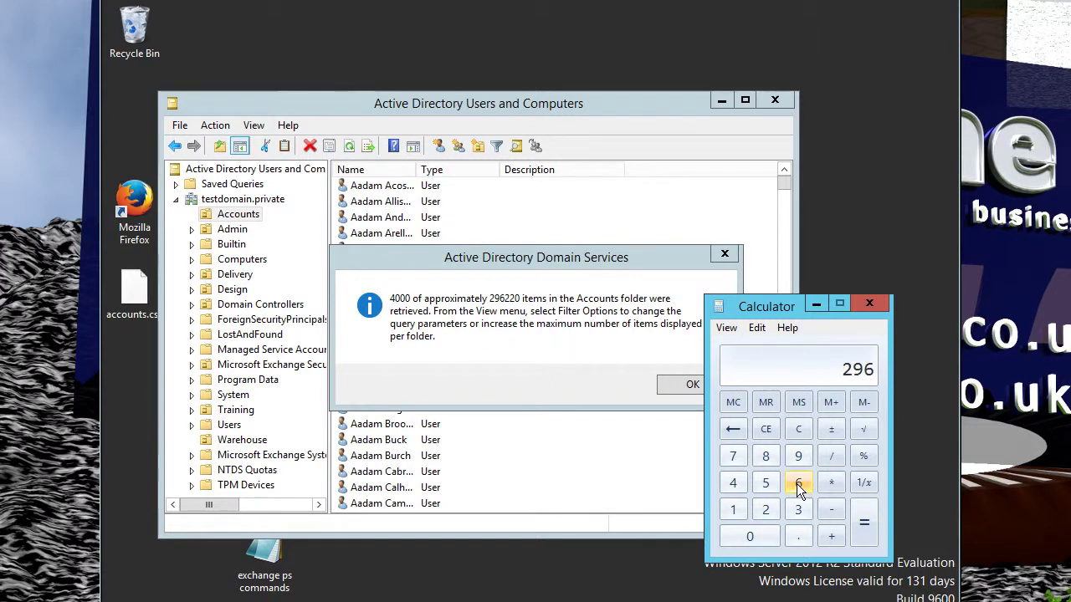
left_click(766, 511)
left_click(766, 511)
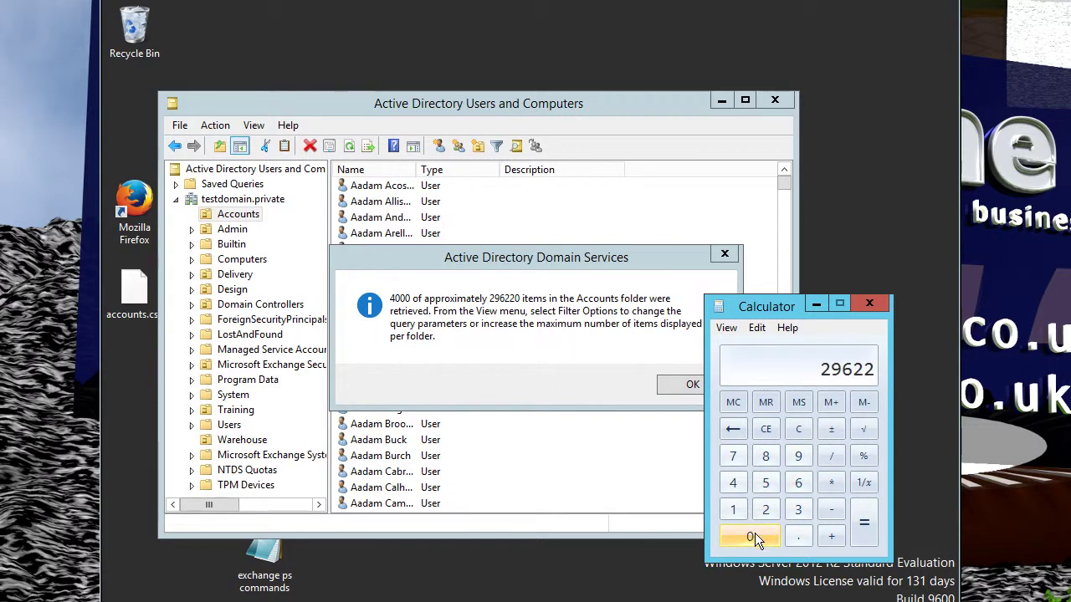
left_click(750, 536)
left_click(827, 536)
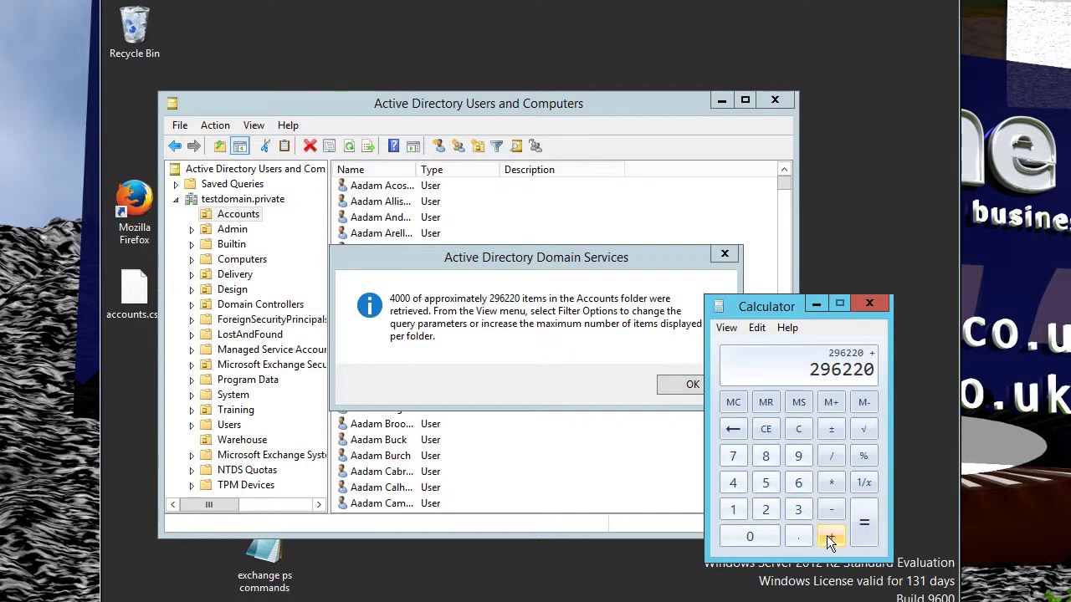
- Return to Active Directory Users and Computers, dismiss the Accounts notice and load the Admin folder to get its item count
left_click(566, 366)
left_click(690, 386)
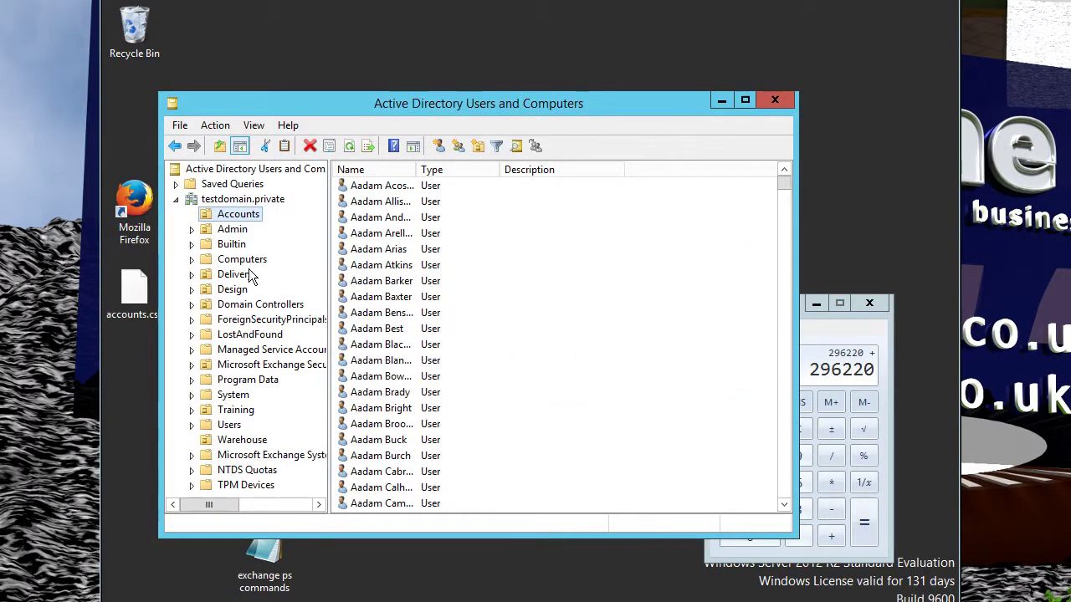
left_click(209, 229)
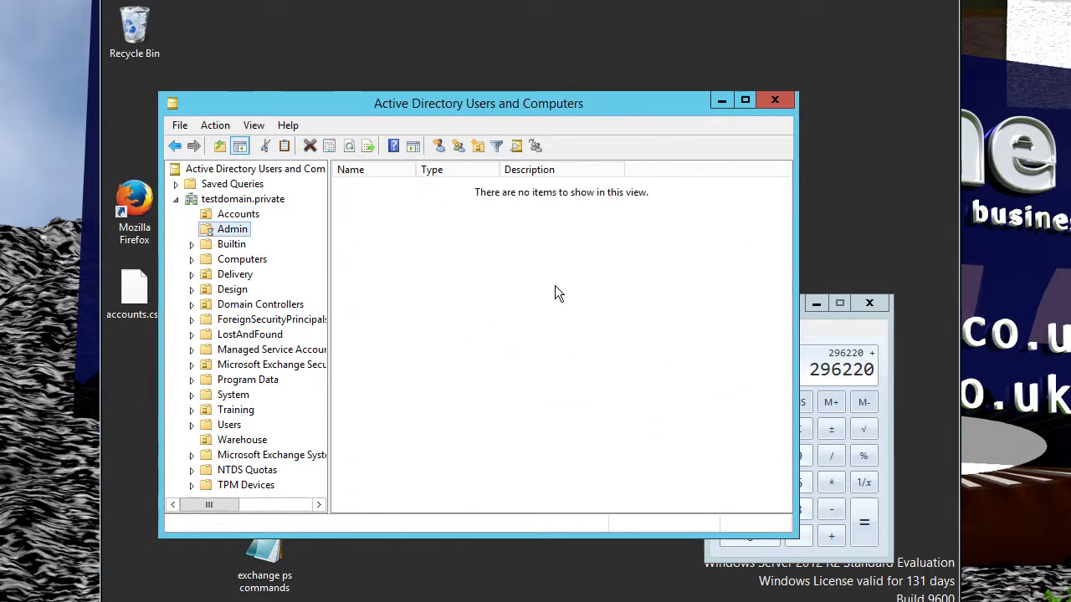
key("F5")
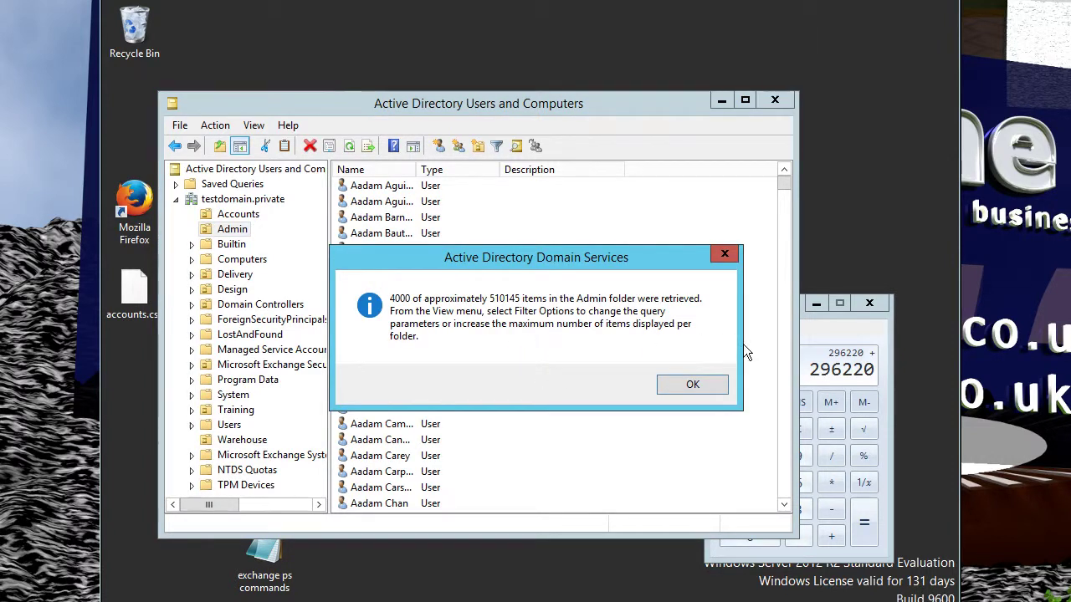
- Switch to Calculator and add the Admin folder's item count, 510145, to the running sum
left_click(817, 333)
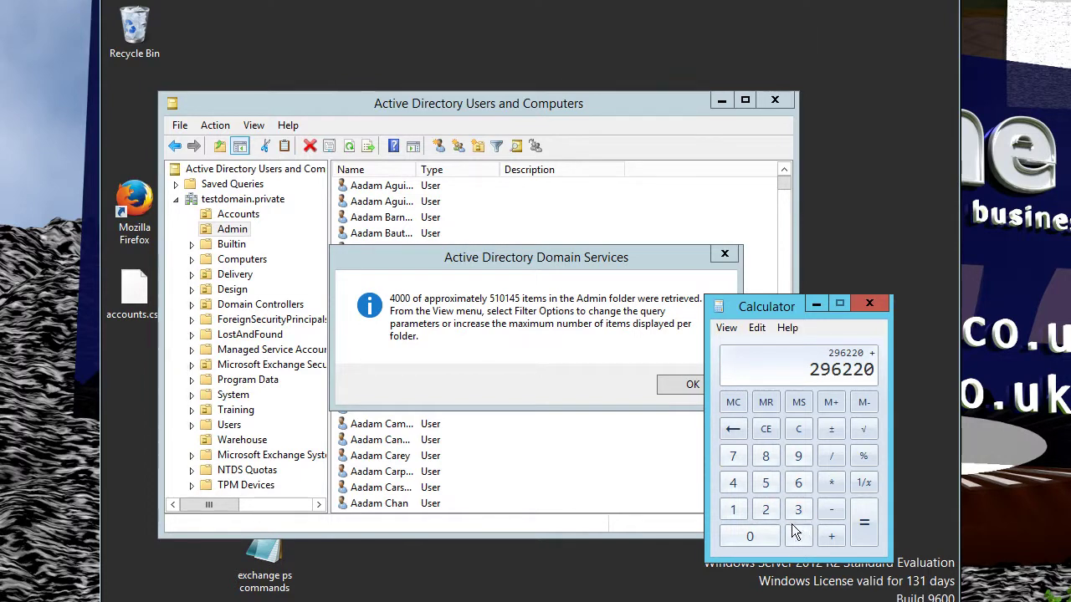
left_click(764, 483)
left_click(734, 509)
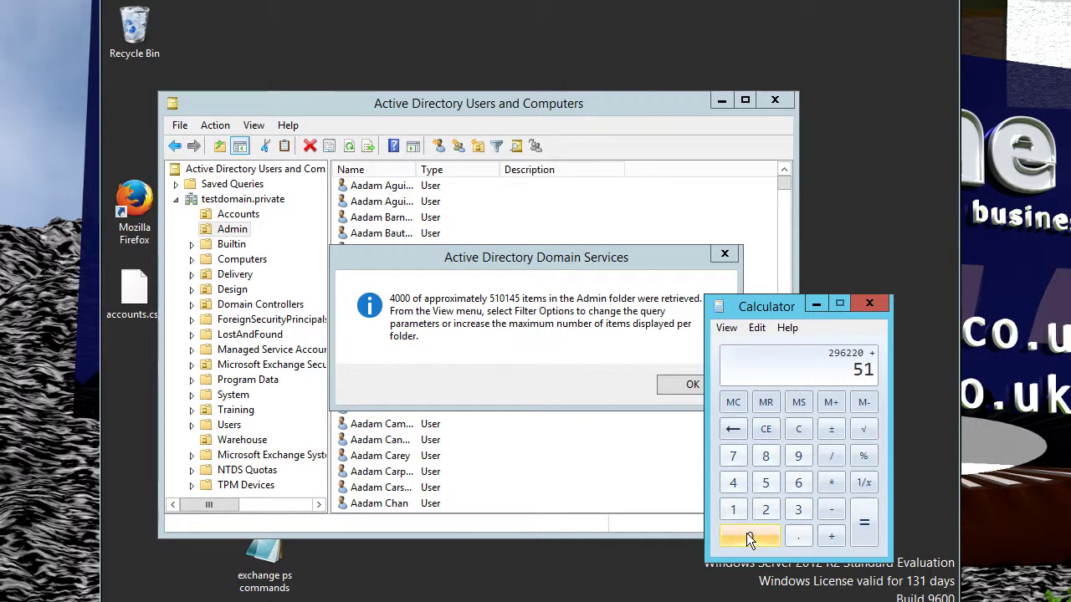
left_click(750, 538)
left_click(733, 510)
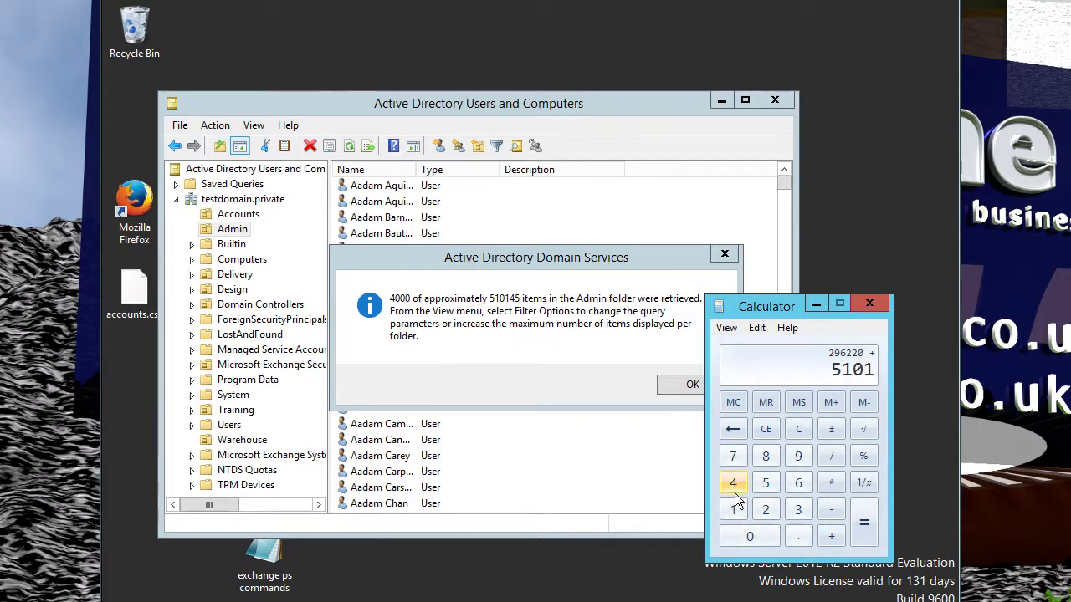
left_click(733, 485)
left_click(765, 486)
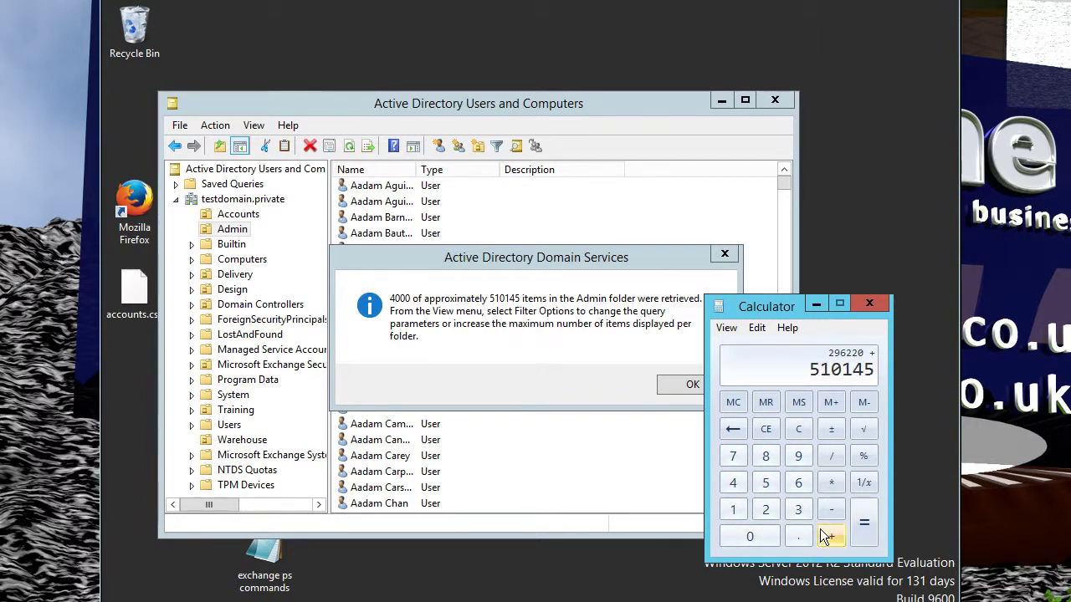
left_click(829, 535)
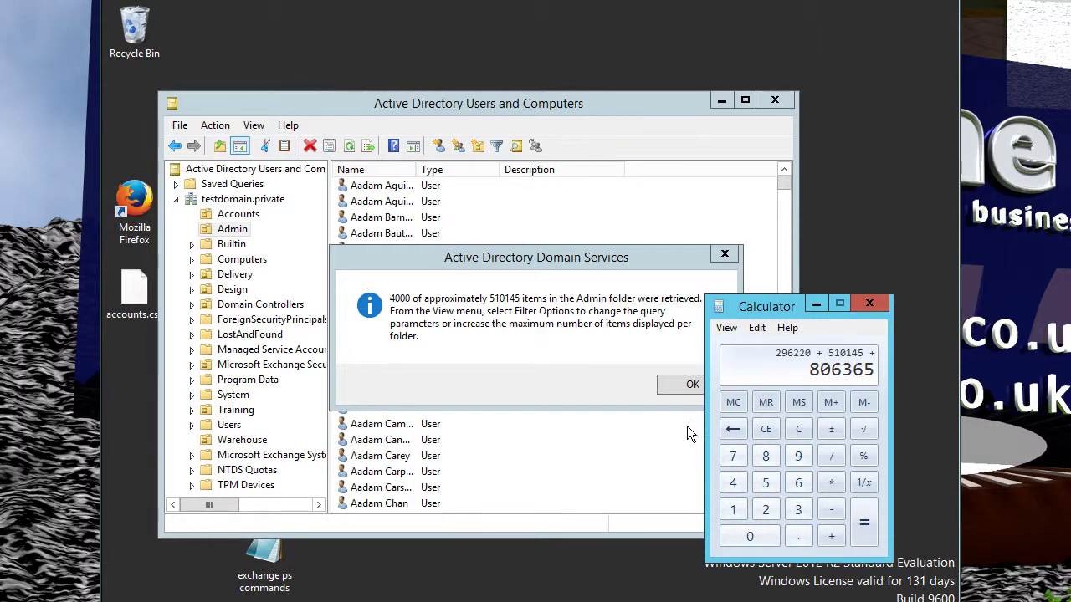
- Return to Active Directory Users and Computers, dismiss the Admin notice and load the Delivery folder to get its item count
left_click(620, 370)
left_click(684, 382)
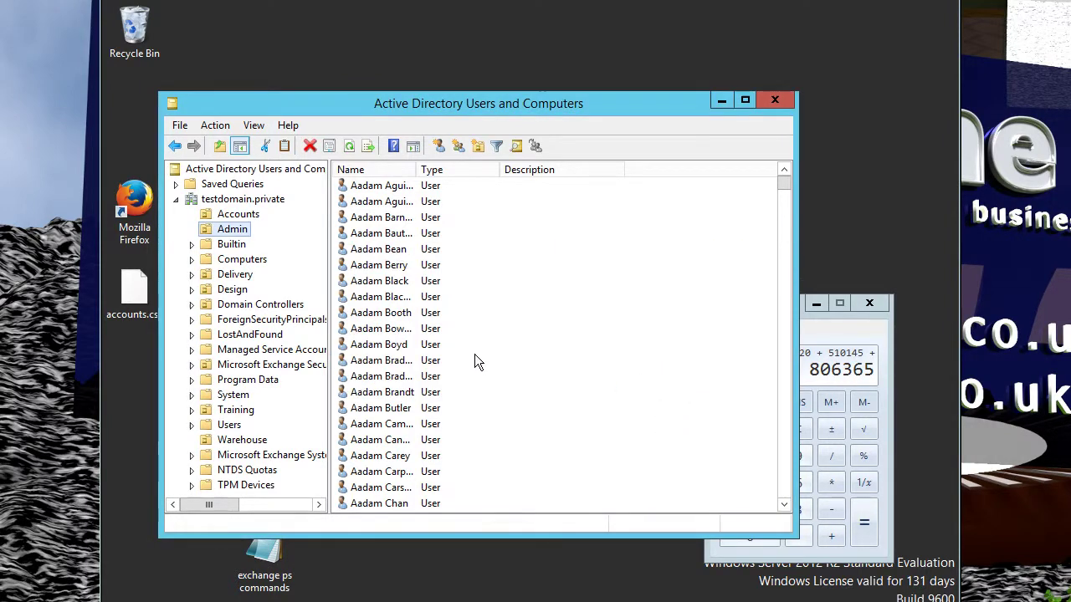
left_click(226, 274)
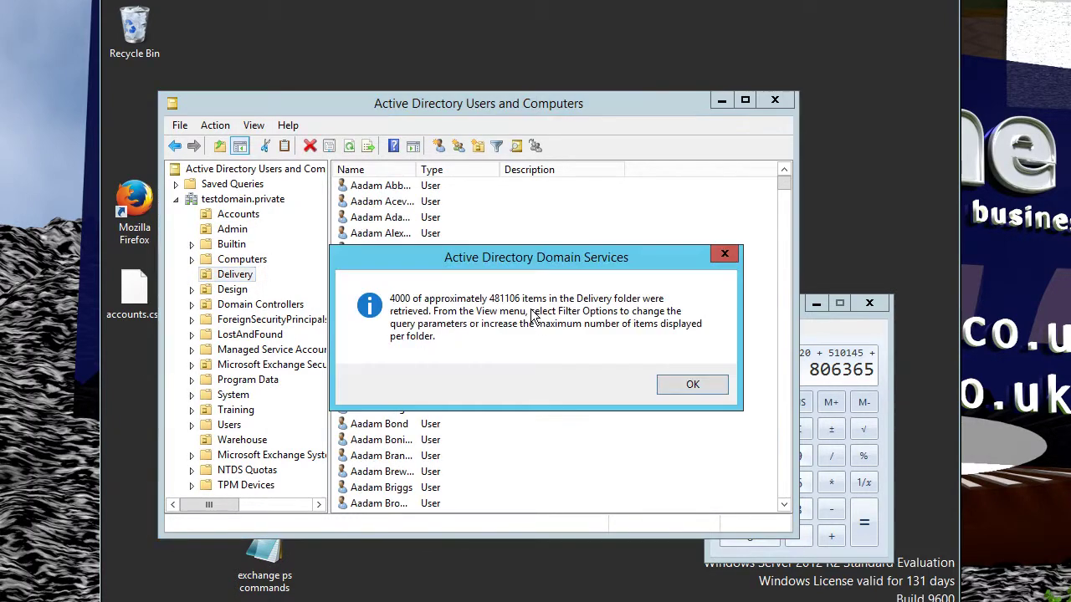
- Switch to Calculator and add the Delivery folder's item count, 481106, to the running sum
left_click(822, 335)
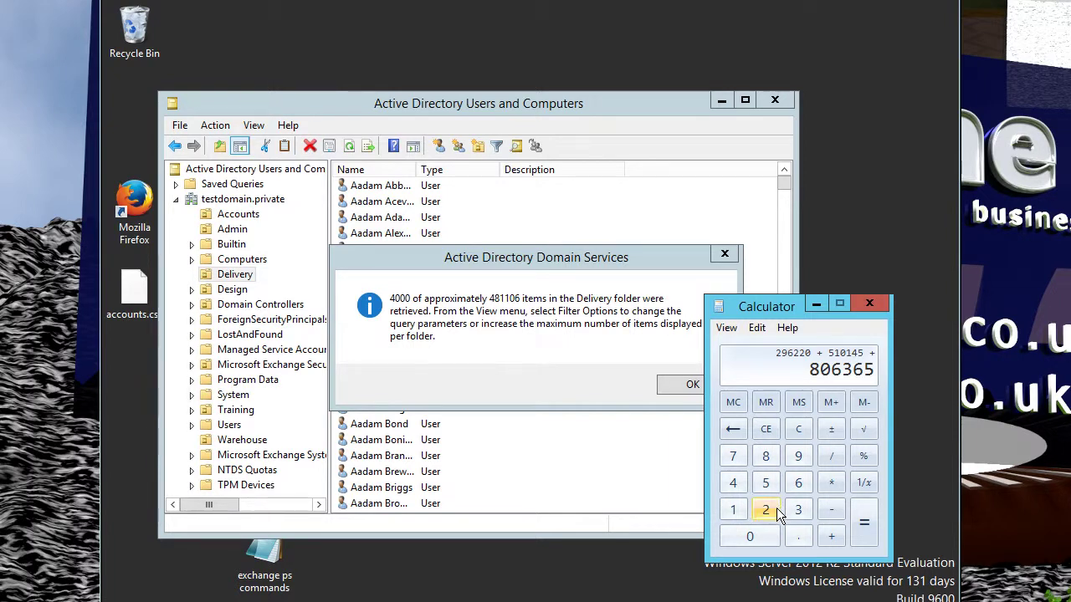
left_click(735, 485)
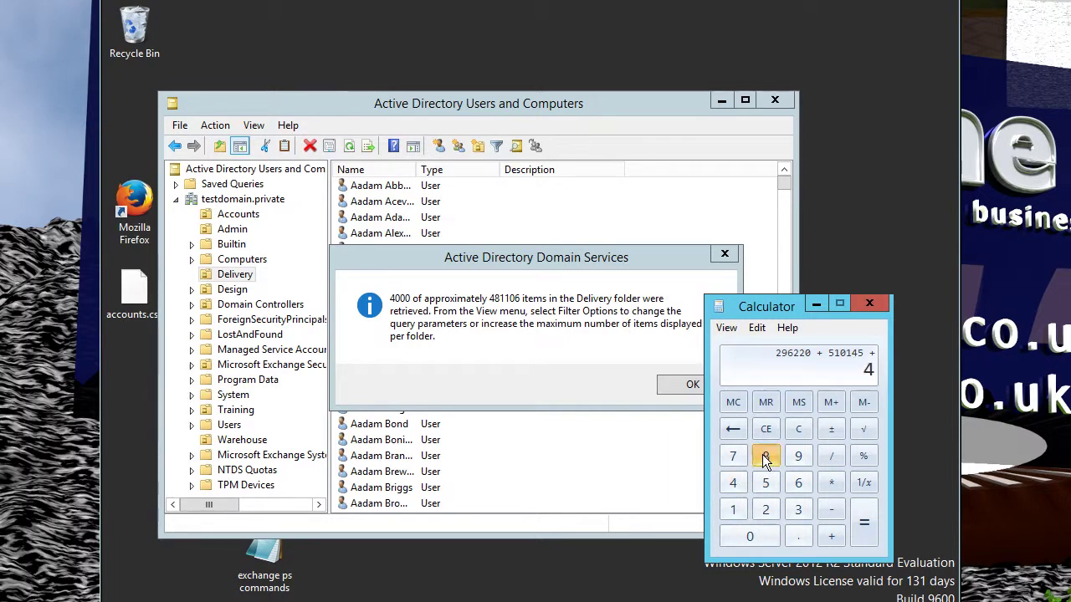
left_click(765, 456)
left_click(735, 511)
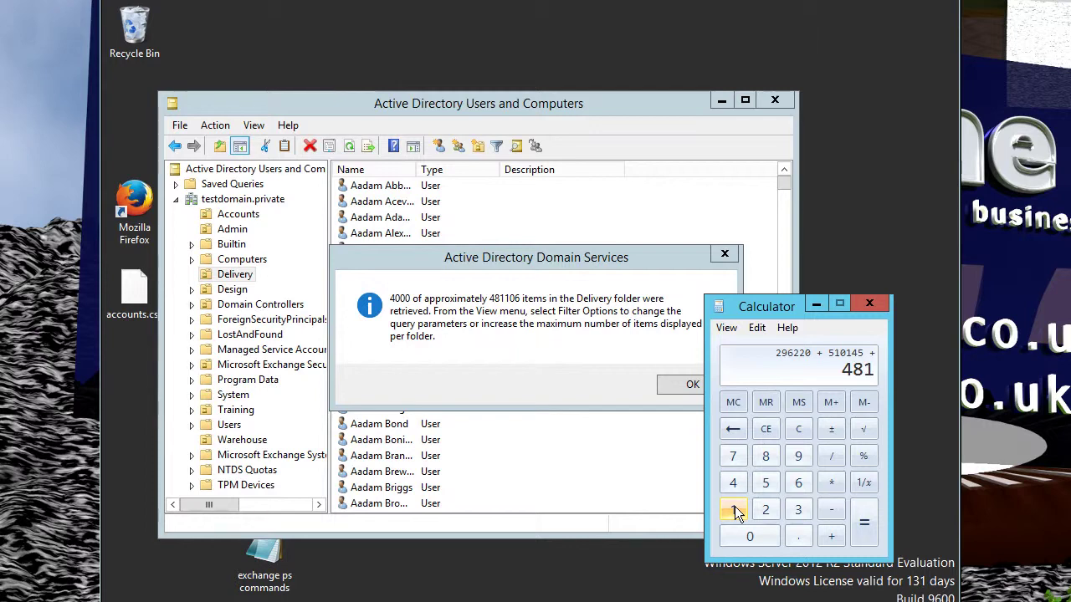
left_click(734, 510)
left_click(749, 536)
left_click(799, 483)
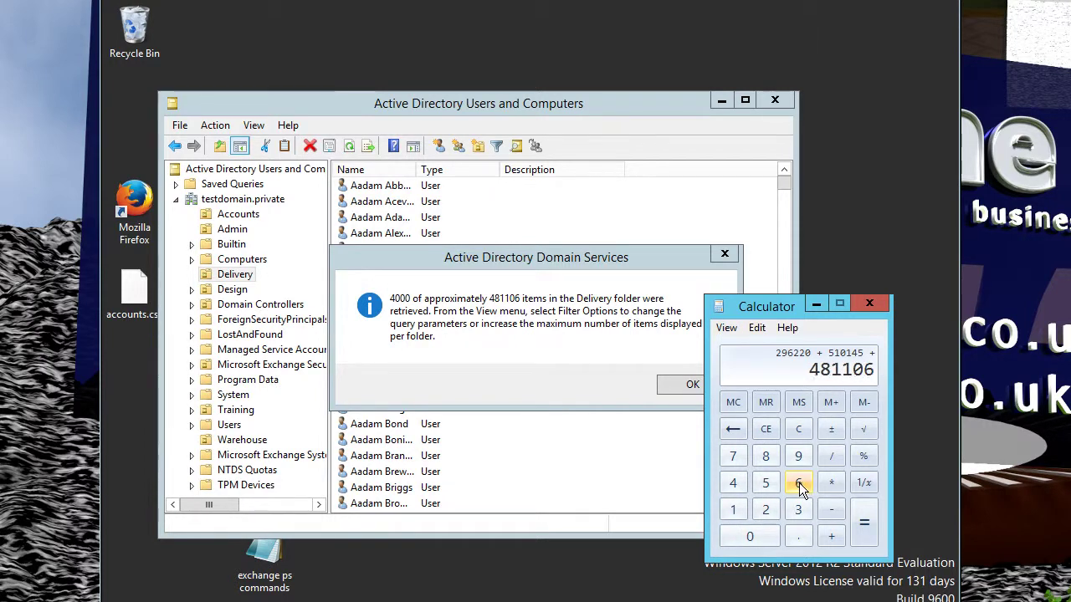
left_click(830, 536)
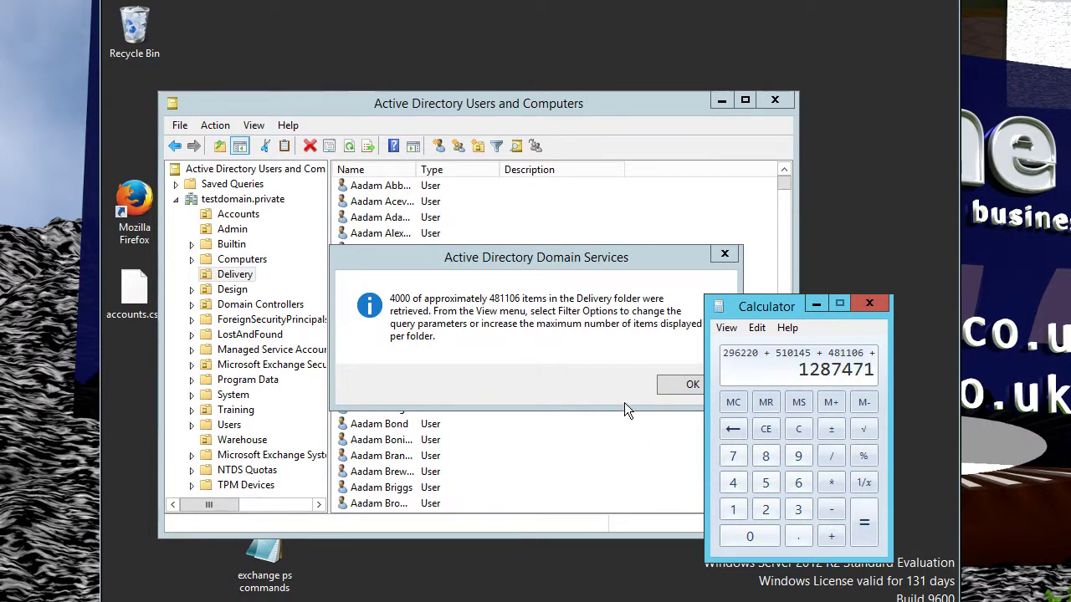
- Return to Active Directory Users and Computers, dismiss the Delivery notice and load the Design folder to get its item count
left_click(623, 402)
left_click(691, 386)
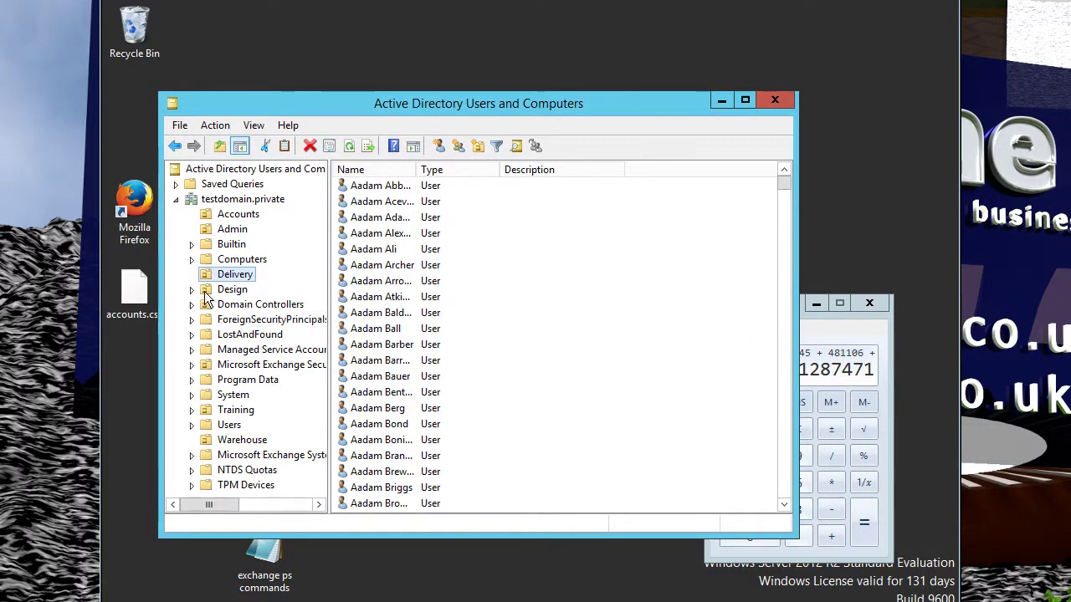
left_click(207, 293)
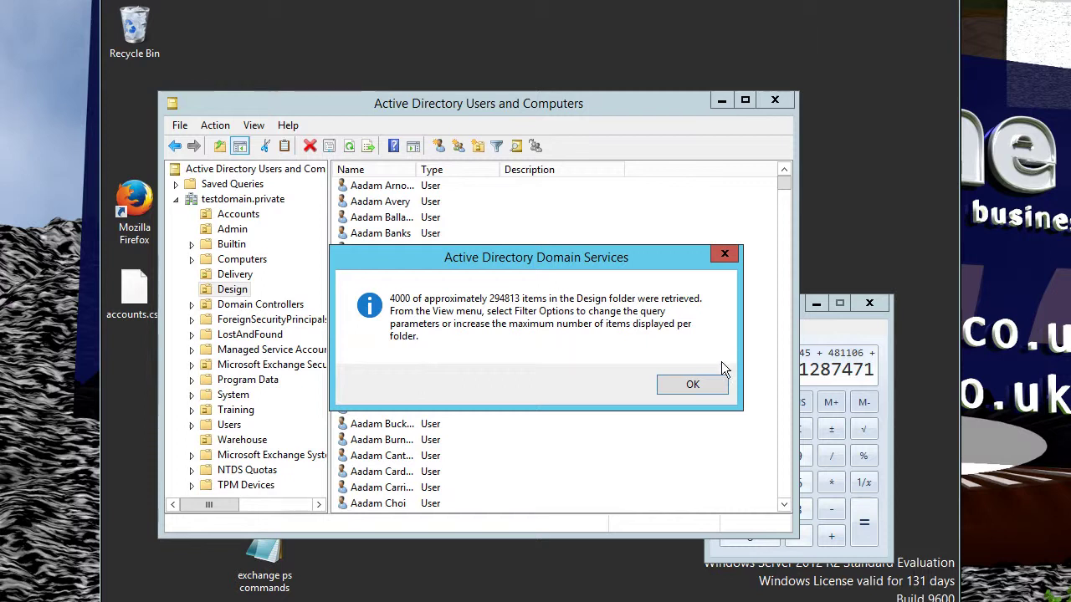
- Switch to Calculator and add the Design folder's item count, 294813, to the running sum
left_click(819, 327)
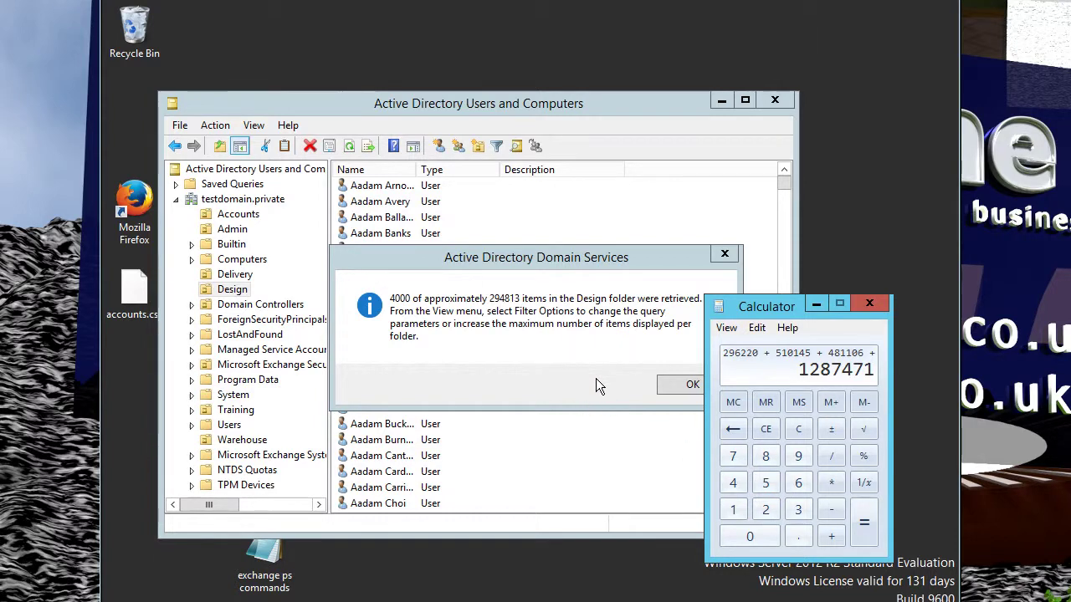
left_click(766, 512)
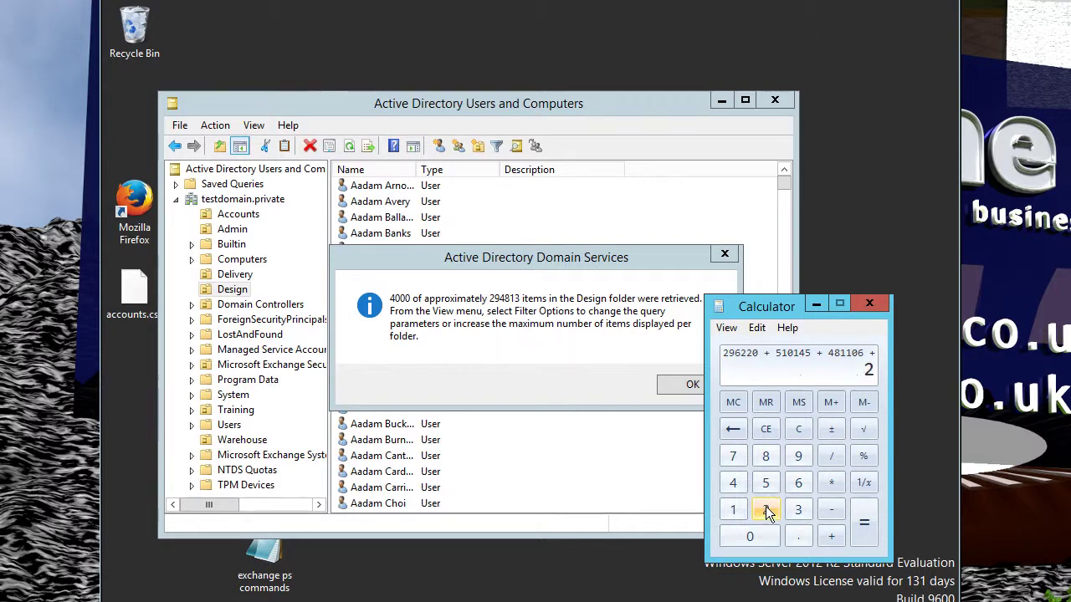
left_click(799, 460)
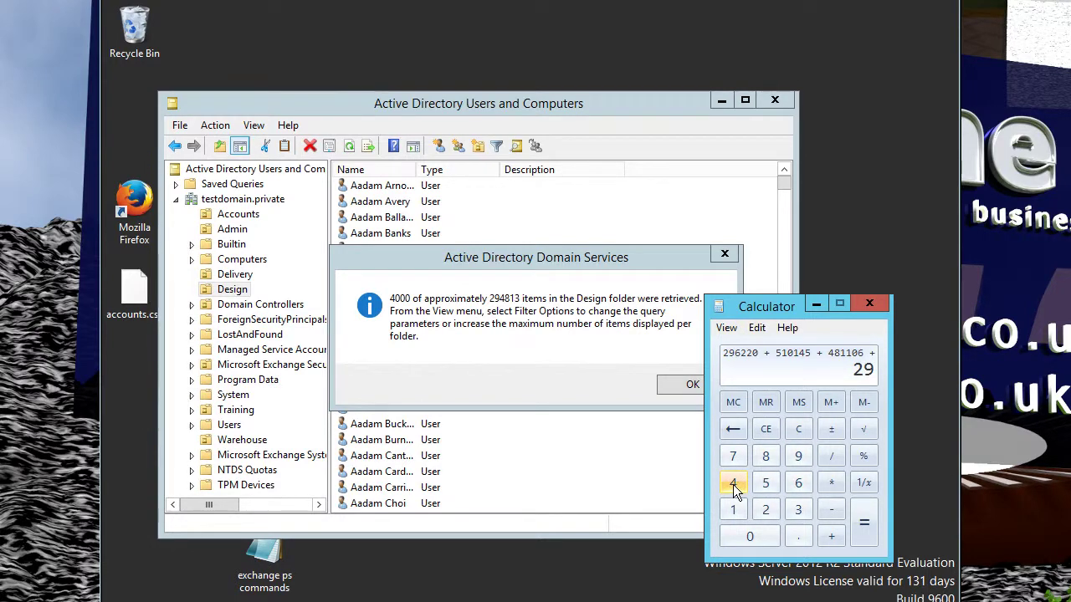
left_click(733, 487)
left_click(766, 456)
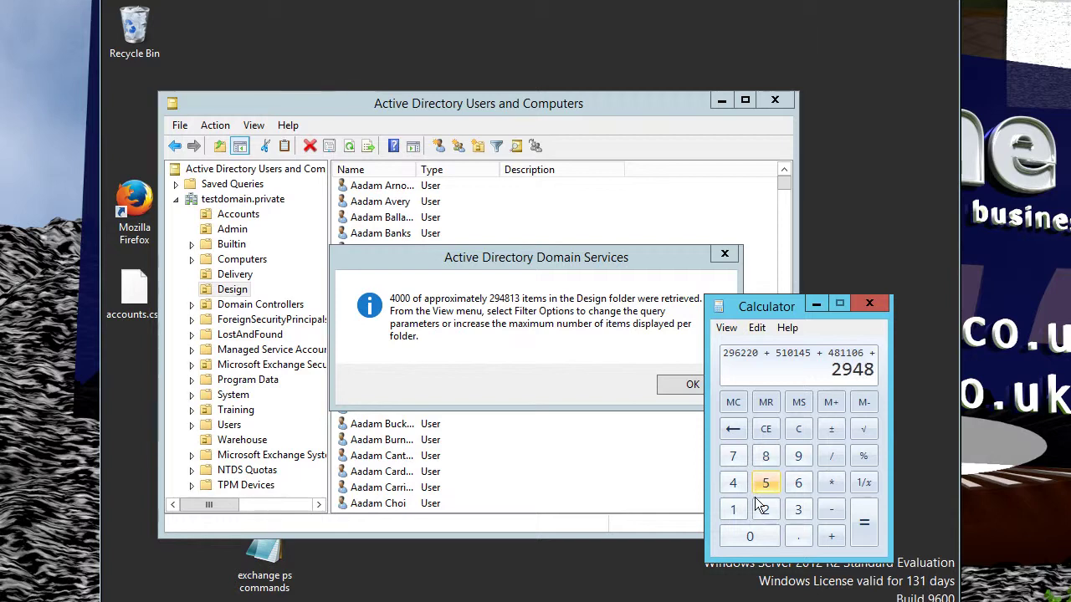
left_click(733, 510)
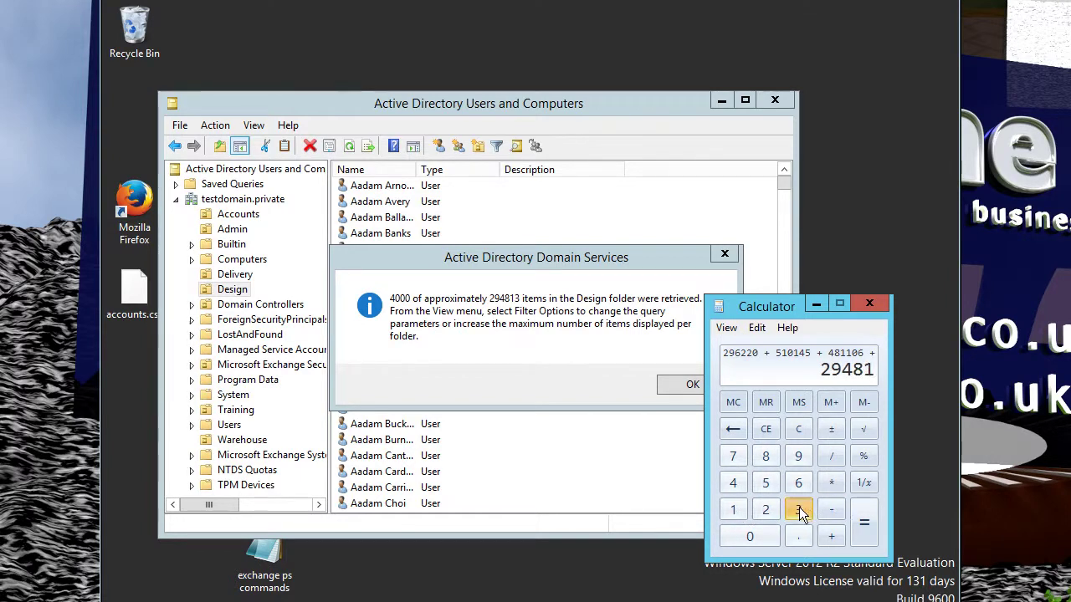
left_click(798, 508)
left_click(824, 533)
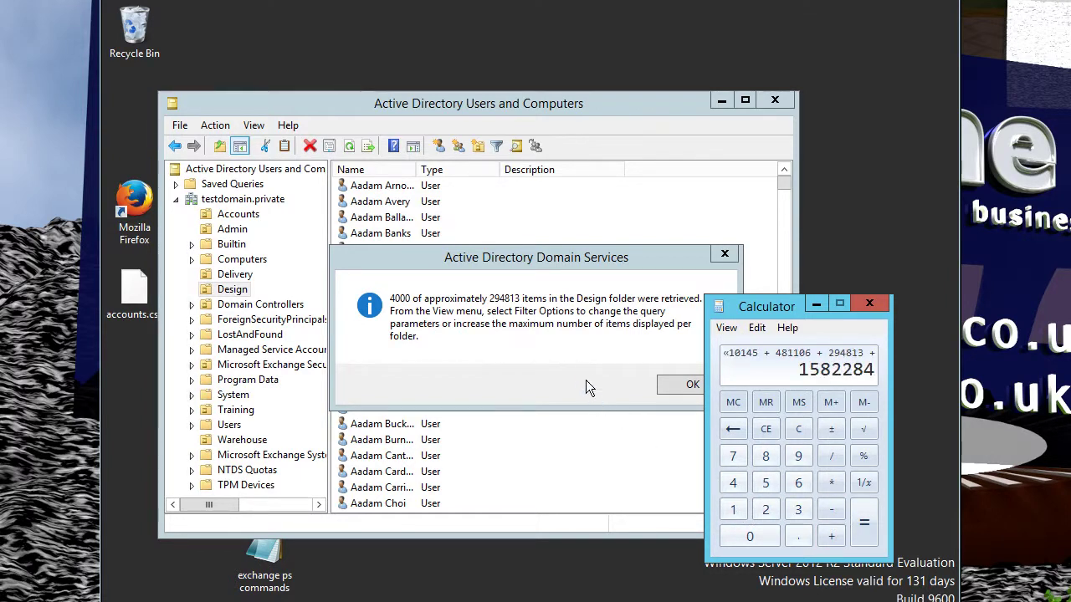
- Return to Active Directory Users and Computers, dismiss the Design notice and load the Training folder to get its item count
left_click(620, 375)
left_click(693, 384)
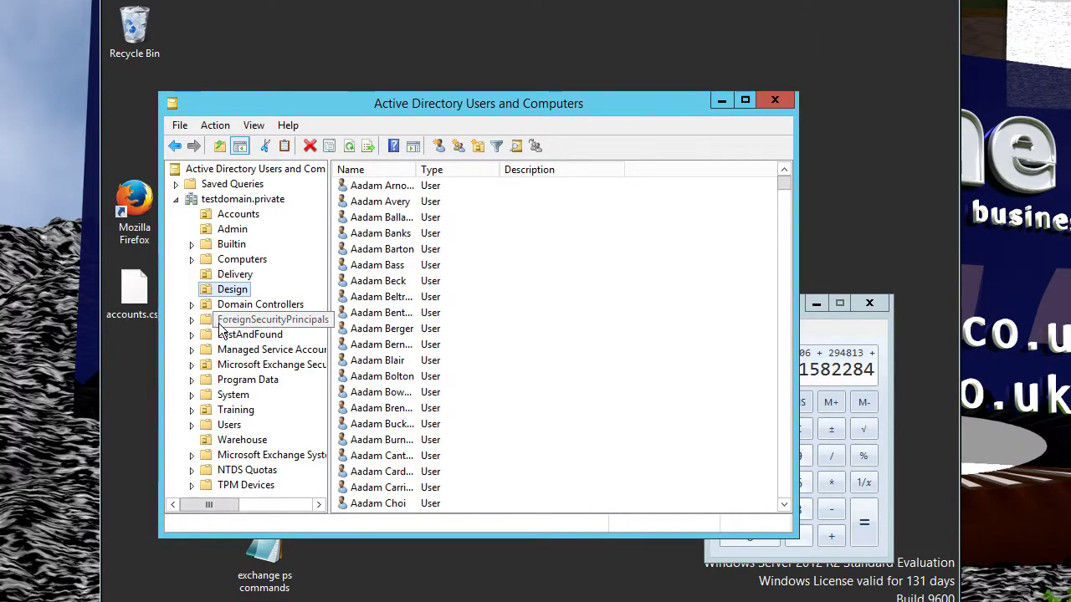
left_click(211, 411)
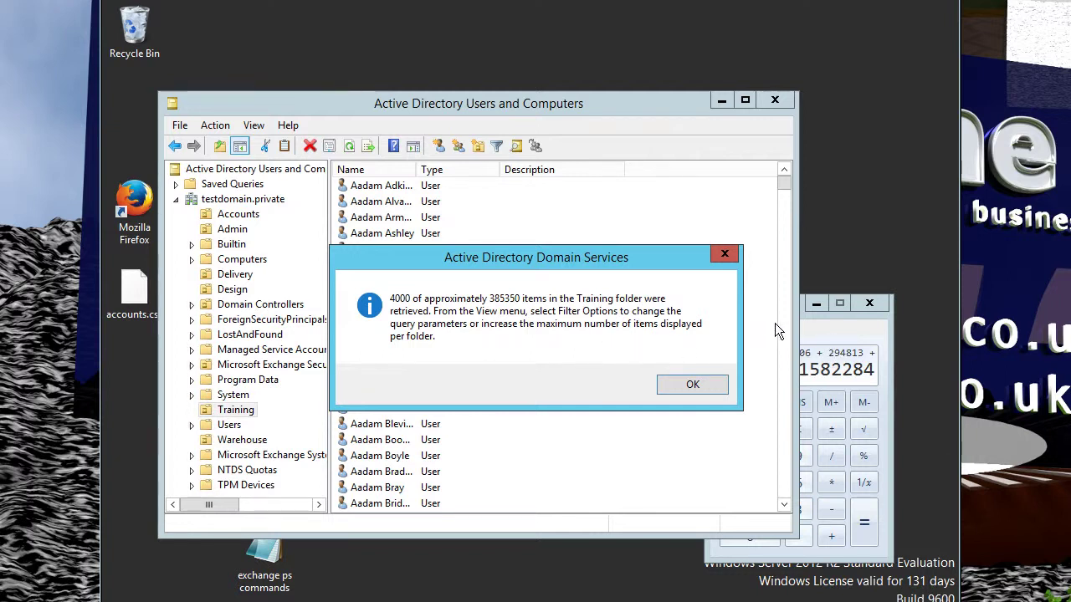
- Switch to Calculator and add the Training folder's item count, 385350, to the running sum
left_click(814, 331)
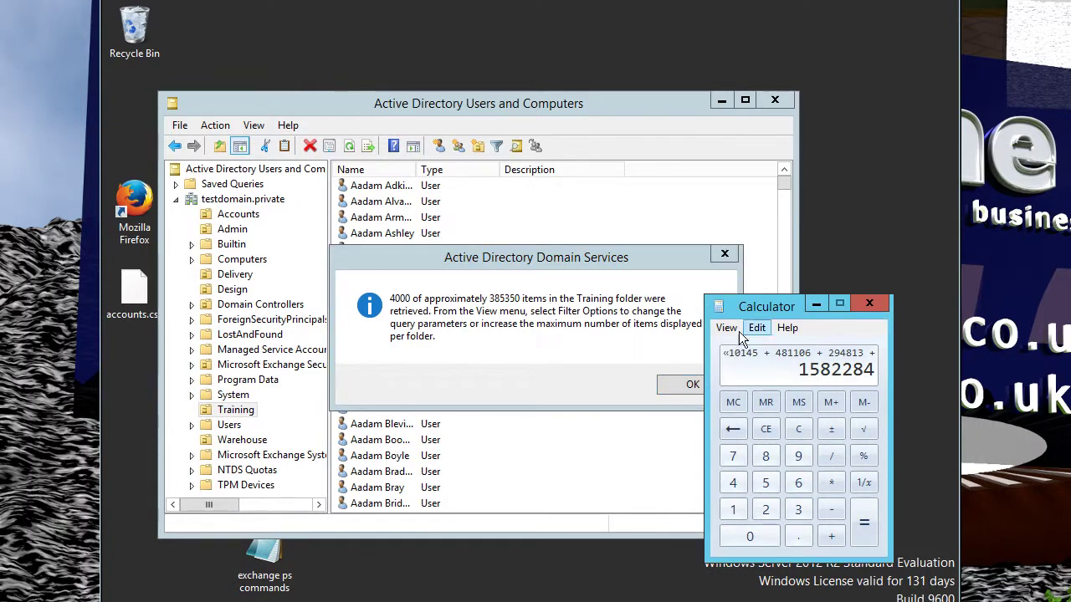
left_click(609, 345)
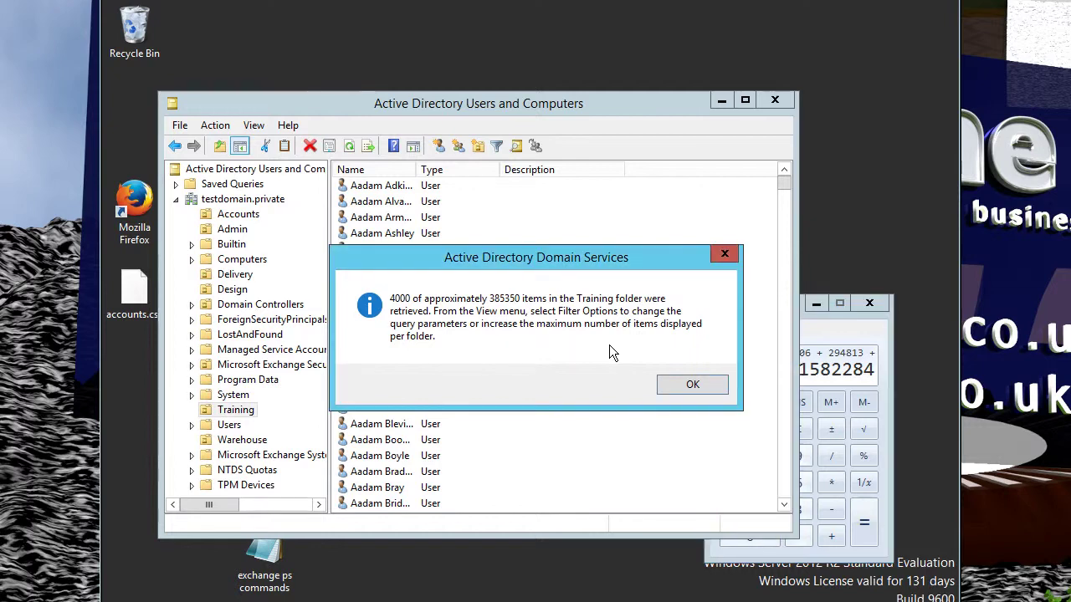
left_click(812, 330)
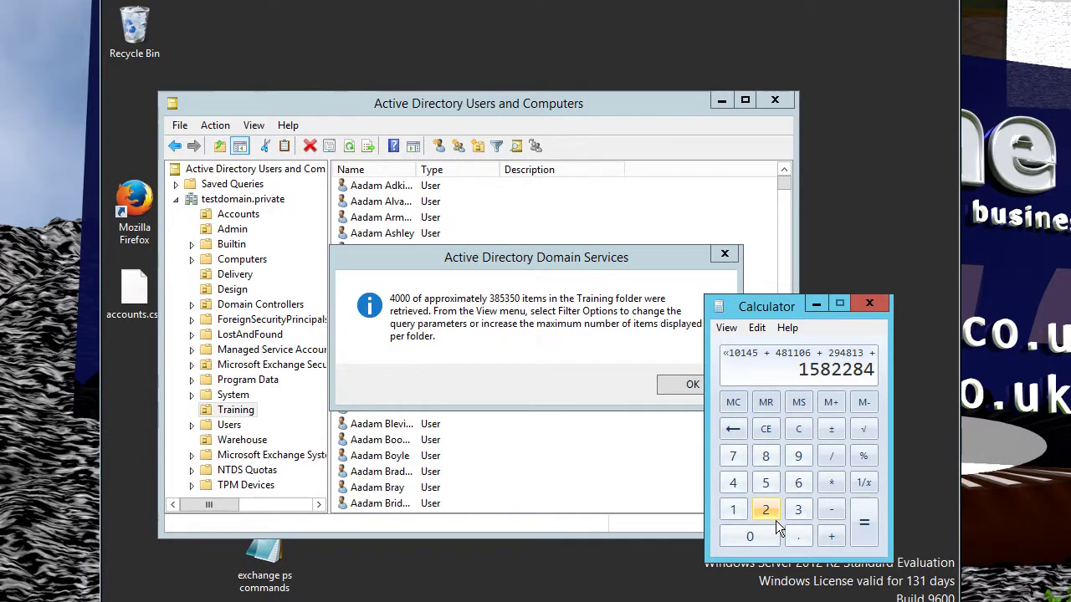
left_click(797, 510)
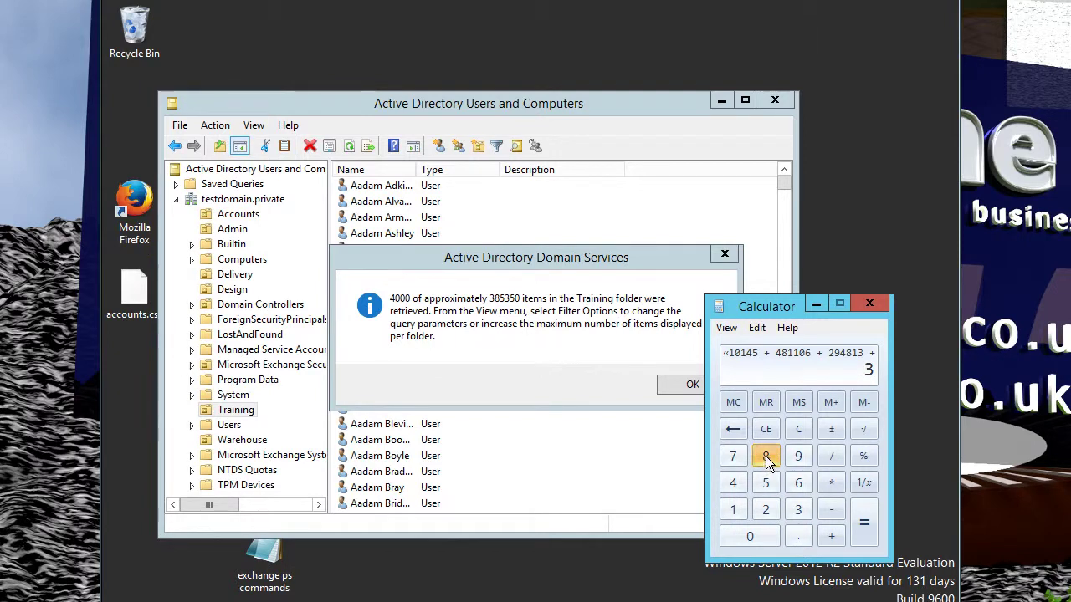
left_click(765, 456)
left_click(765, 483)
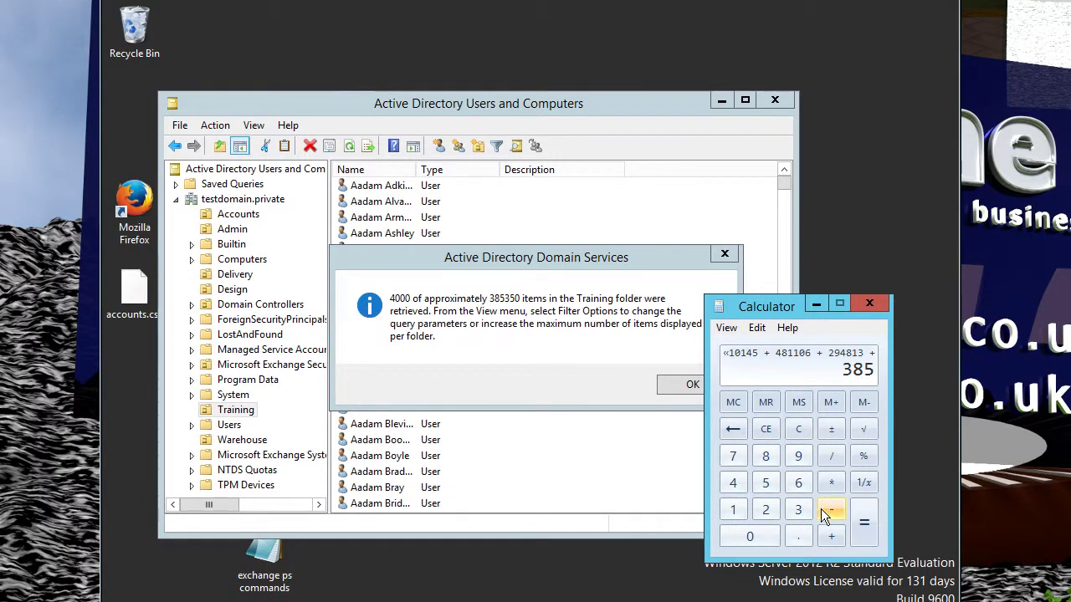
left_click(798, 510)
left_click(770, 483)
left_click(748, 533)
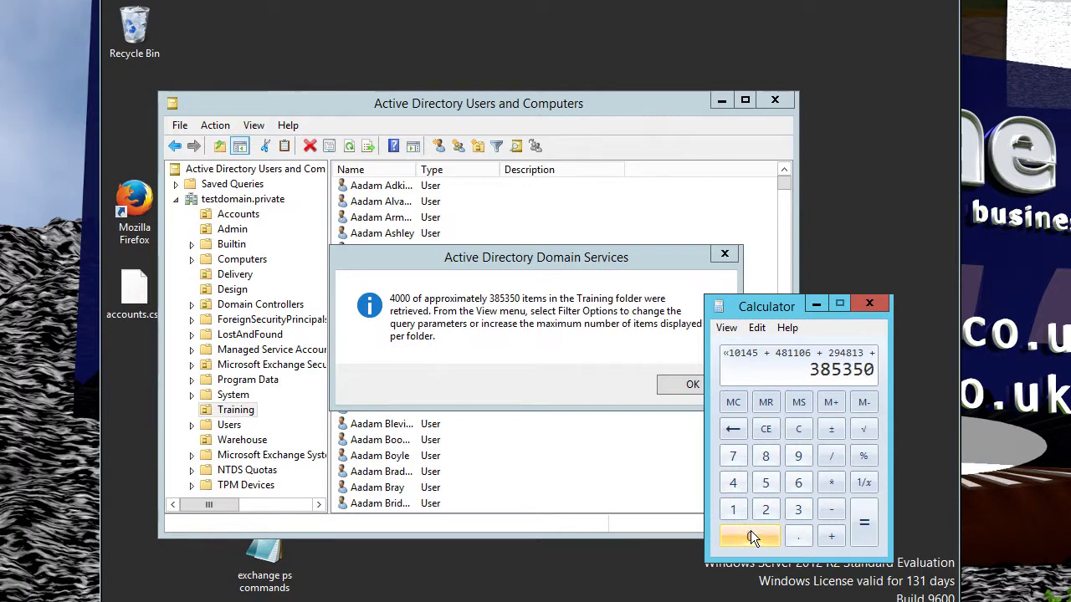
left_click(830, 534)
- Return to Active Directory Users and Computers, dismiss the Training notice and load the Warehouse folder to get its item count
left_click(601, 380)
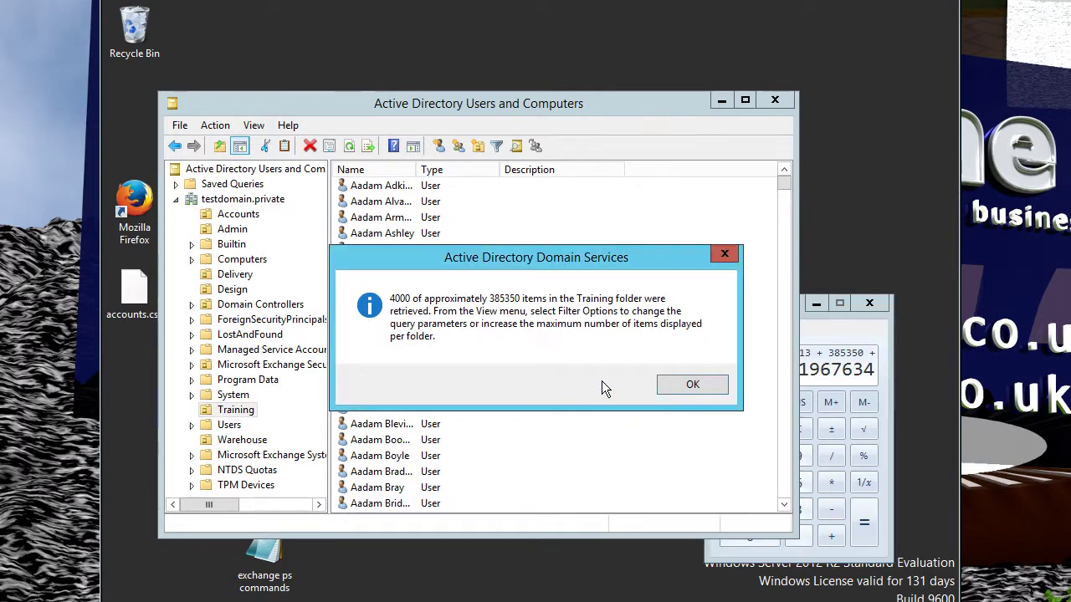
left_click(707, 383)
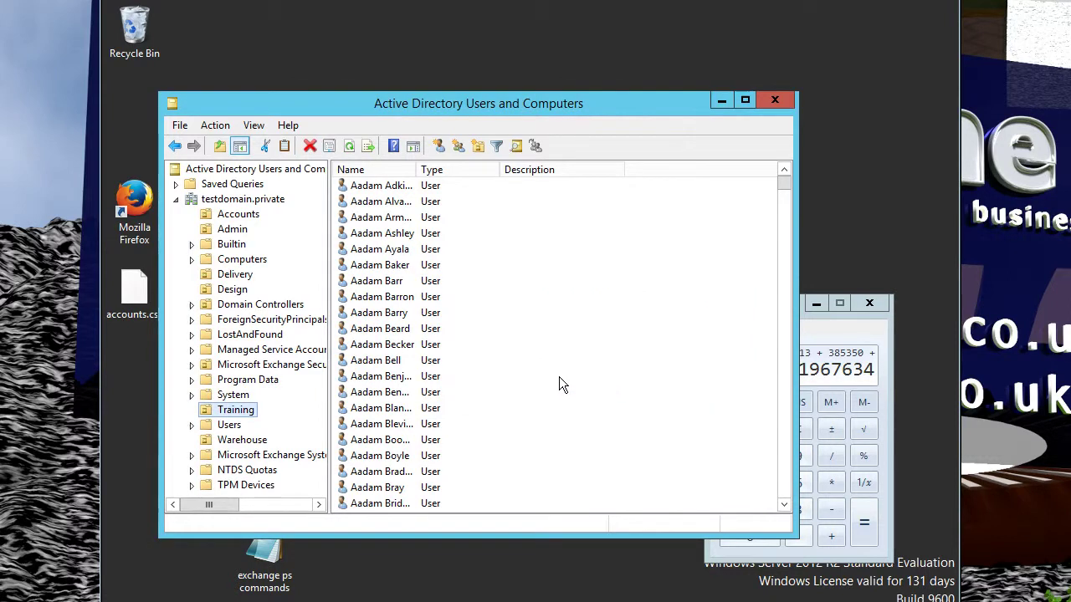
left_click(214, 440)
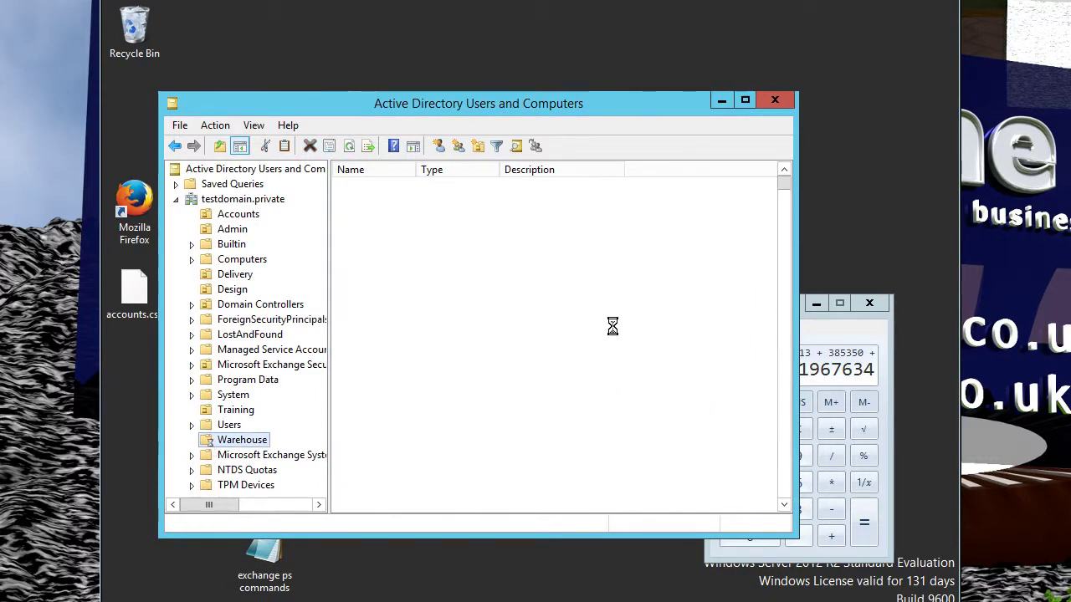
left_click(690, 378)
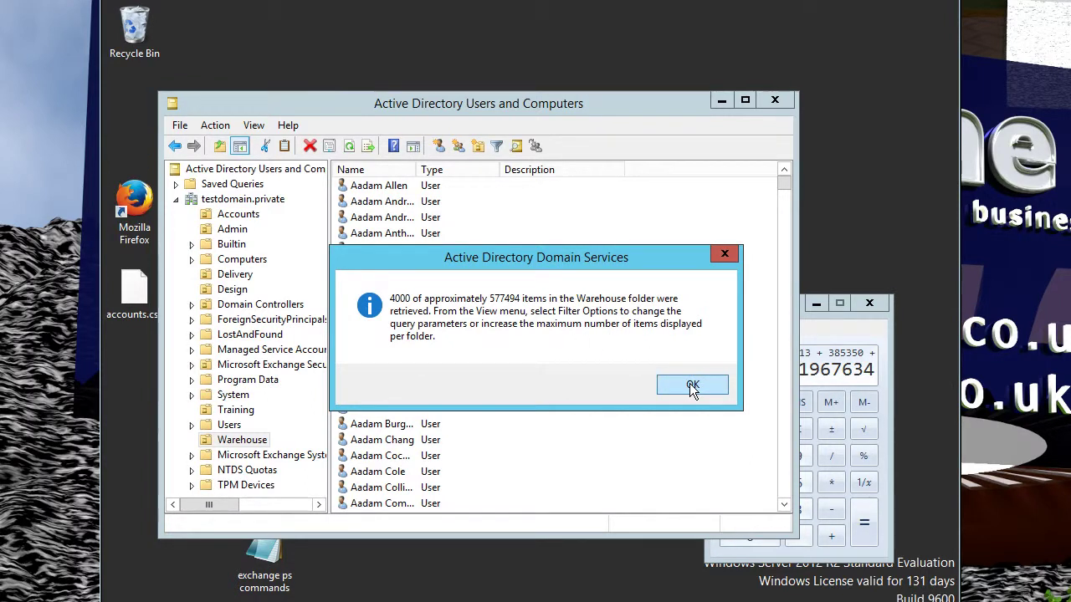
- Switch to Calculator, add the Warehouse folder's item count, 577494, and compute the final total
left_click(823, 319)
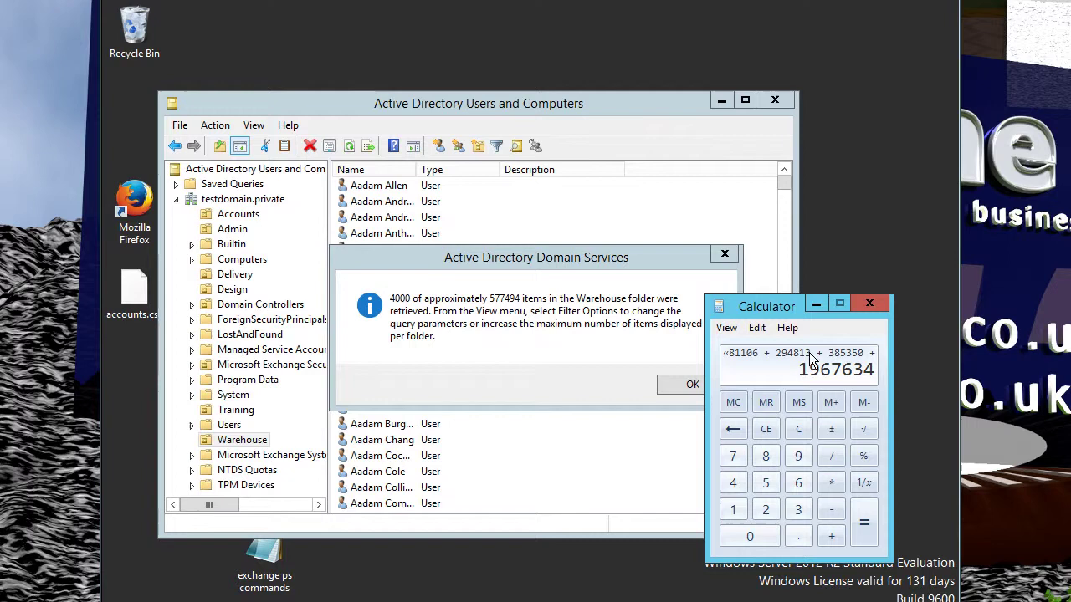
left_click(766, 483)
left_click(731, 457)
left_click(731, 457)
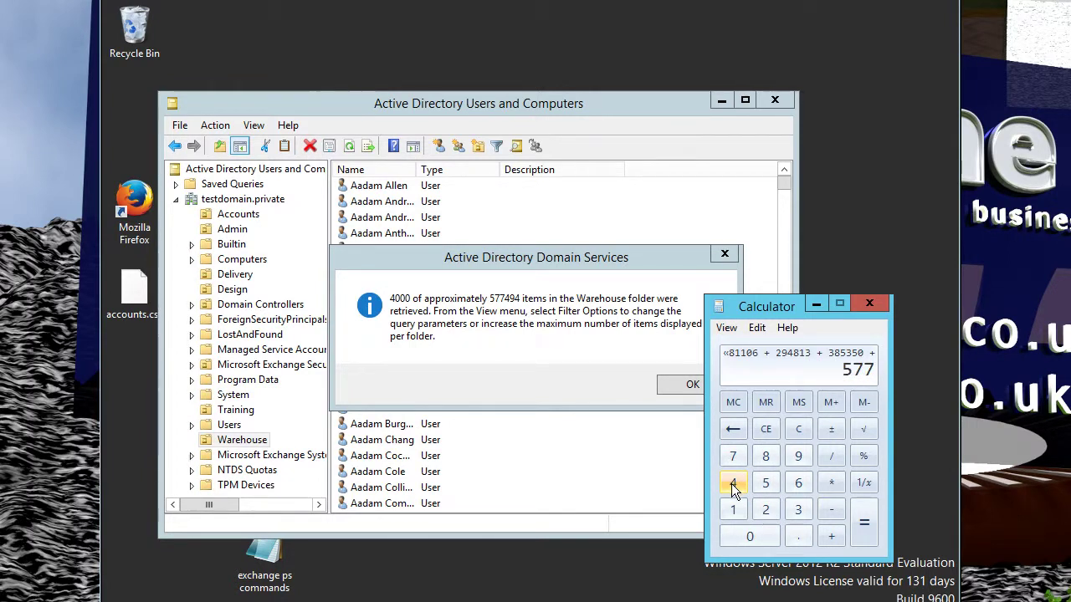
left_click(731, 484)
left_click(798, 456)
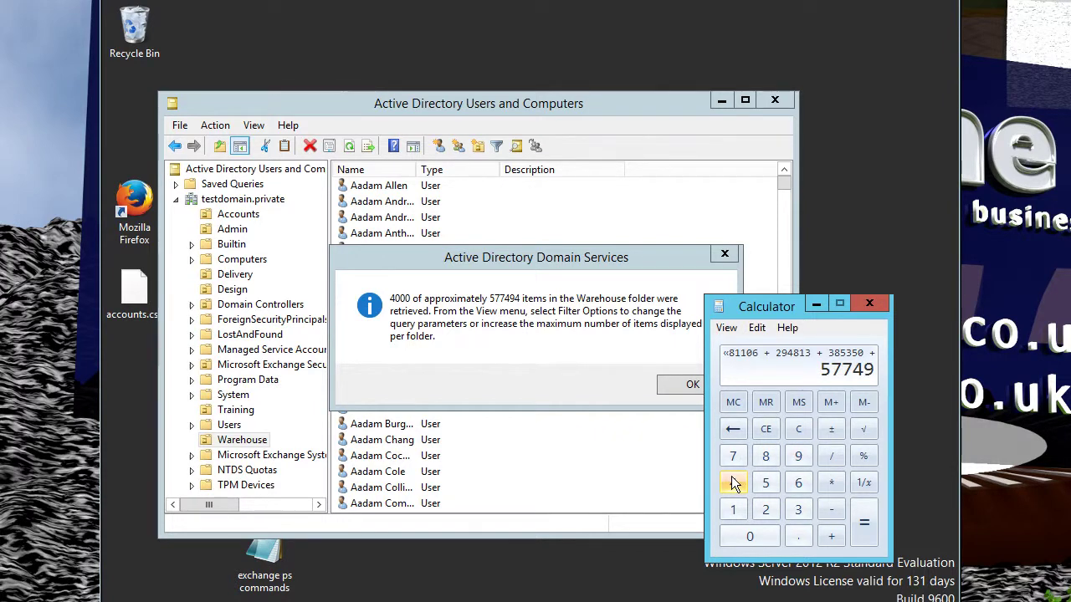
left_click(733, 483)
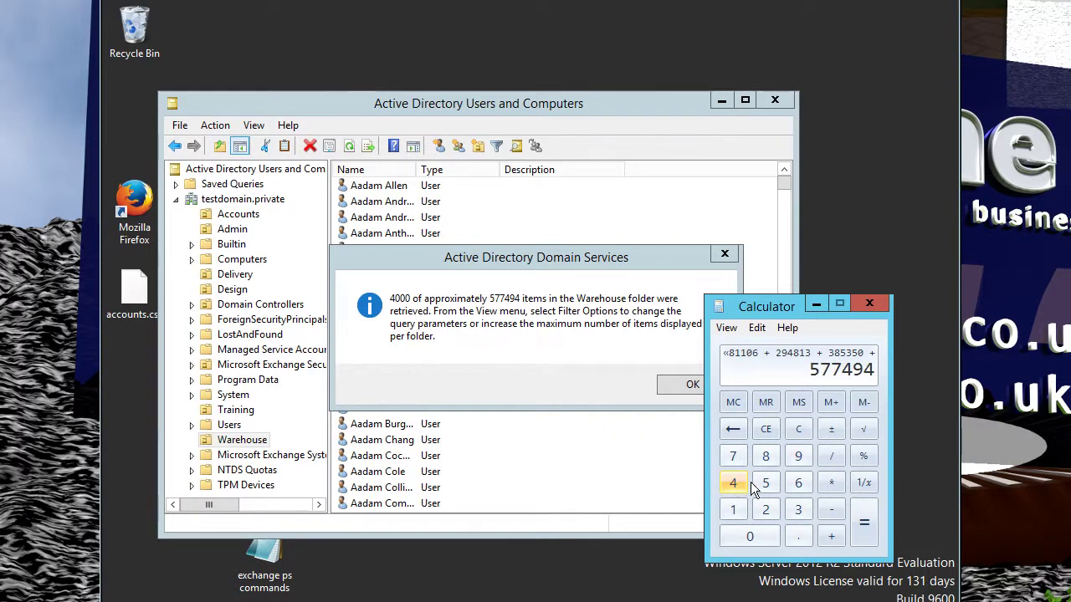
left_click(862, 523)
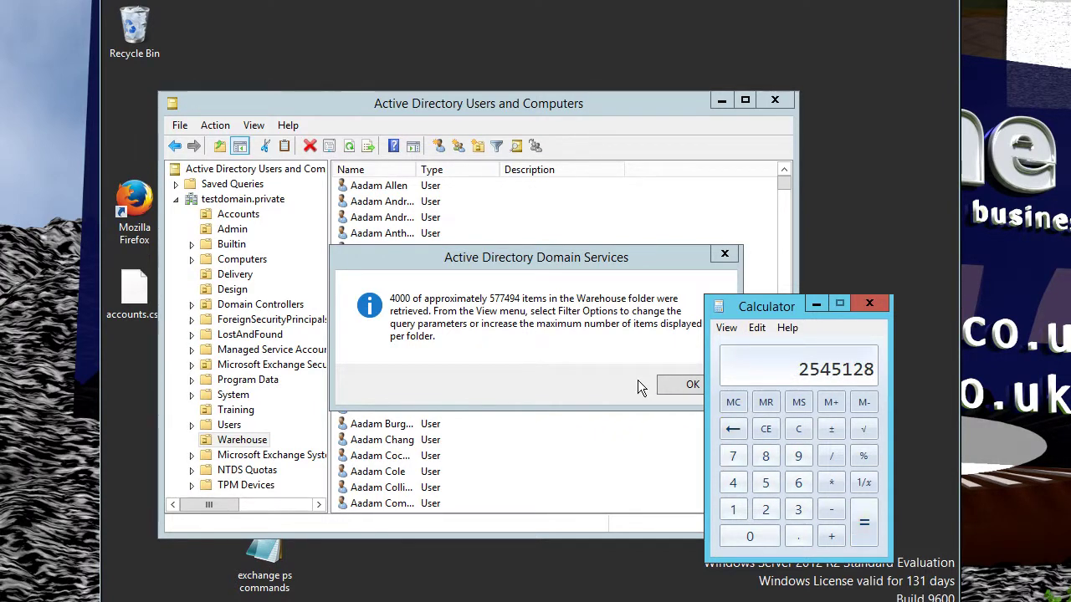
- Dismiss the Warehouse notice, then bring Calculator forward and shift its window slightly away from the directory window
left_click(674, 387)
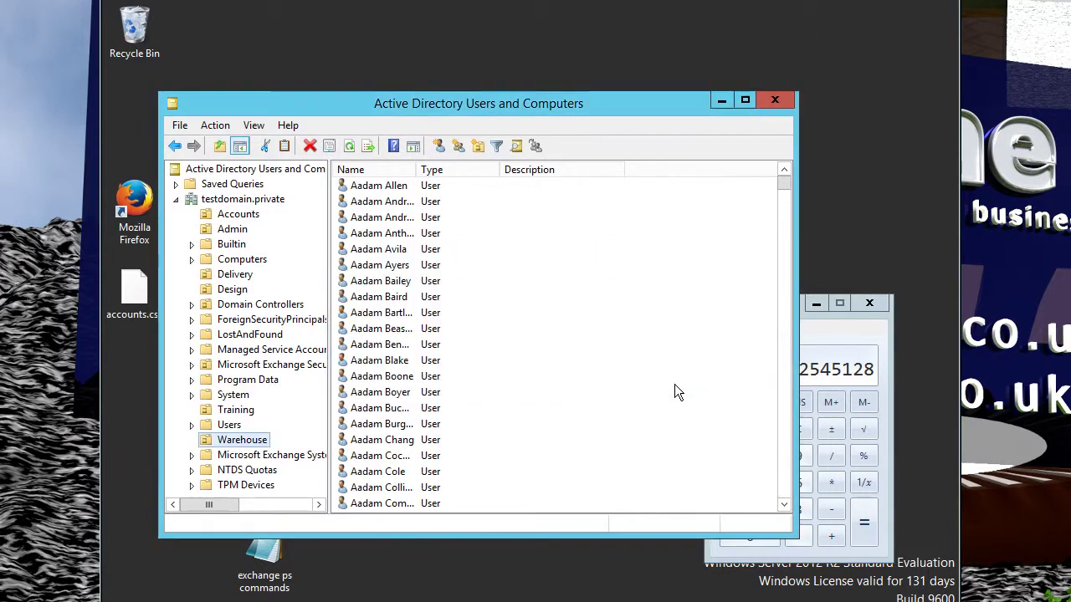
left_click(806, 341)
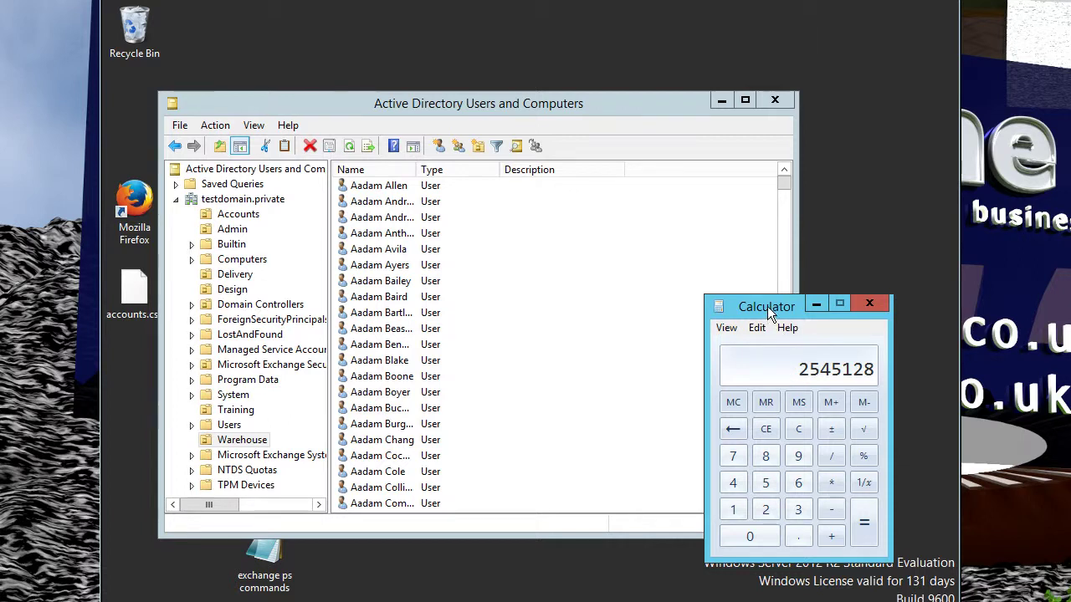
left_click_drag(767, 306, 797, 322)
- Return to Active Directory Users and Computers, load the Accounts folder to check its item count and dismiss the notice
left_click(616, 112)
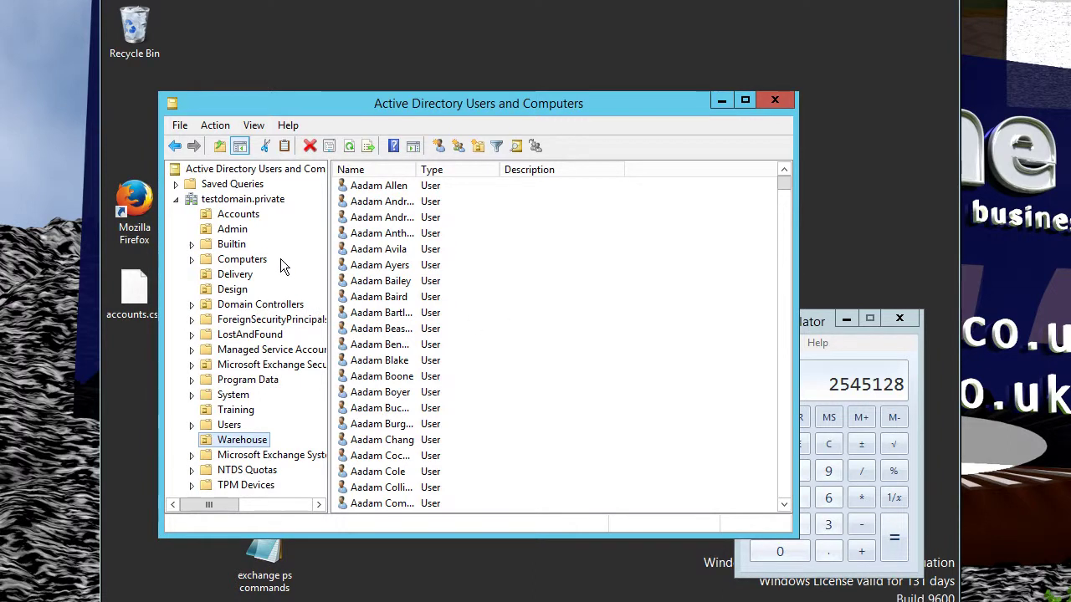
left_click(226, 215)
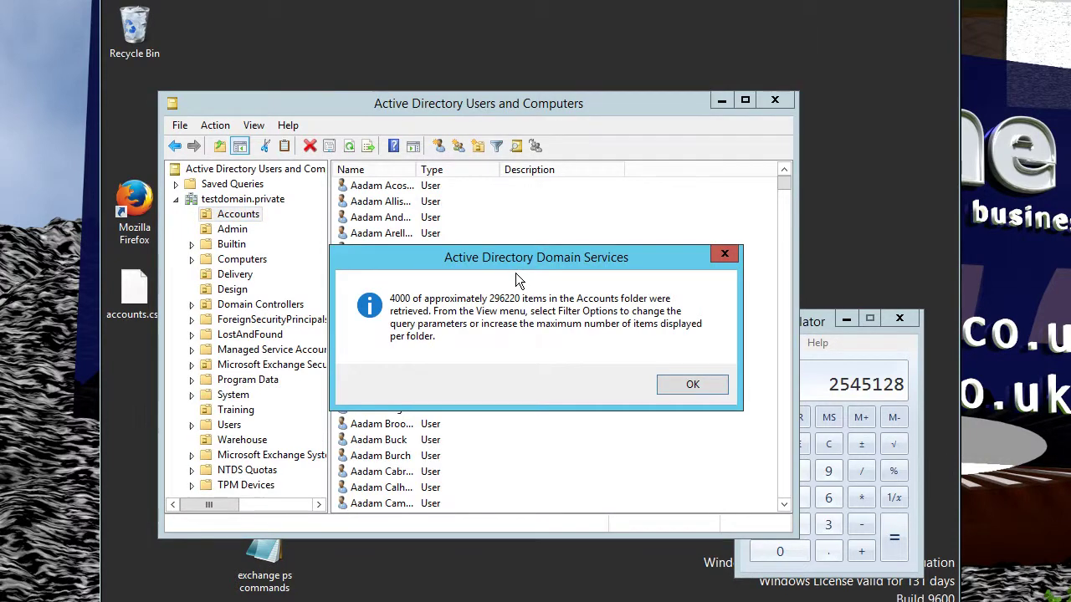
left_click(684, 384)
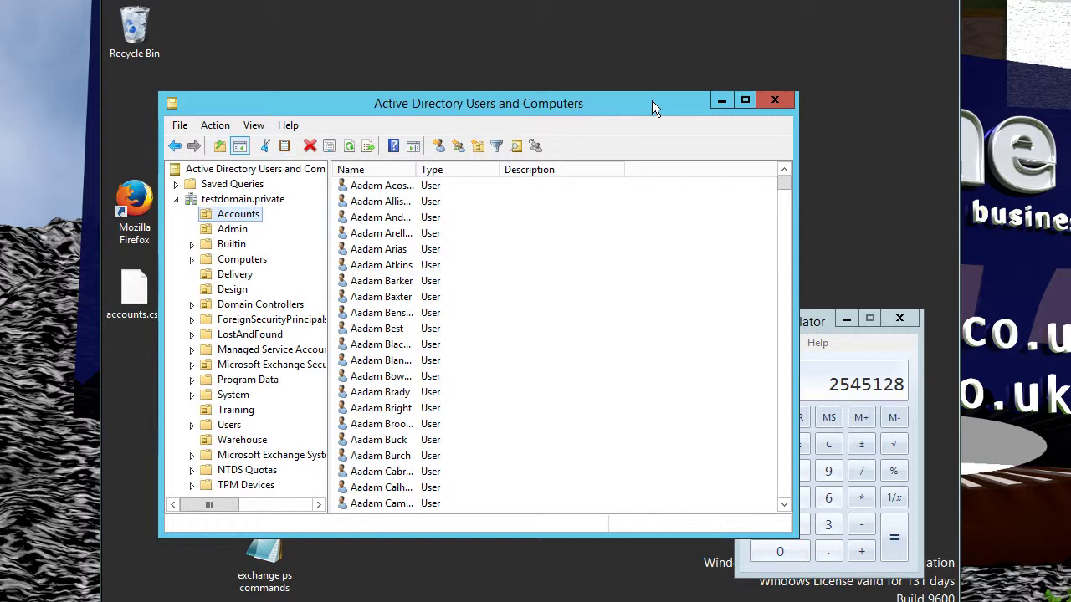
- Reposition the Active Directory Users and Computers window and close it
left_click_drag(651, 102, 664, 89)
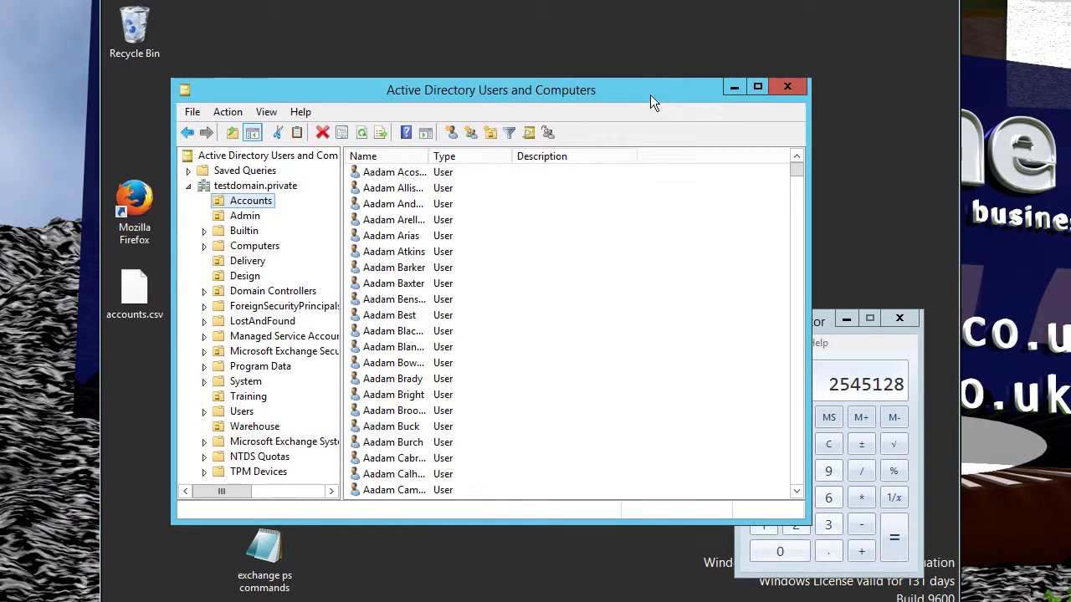
left_click_drag(650, 95, 654, 124)
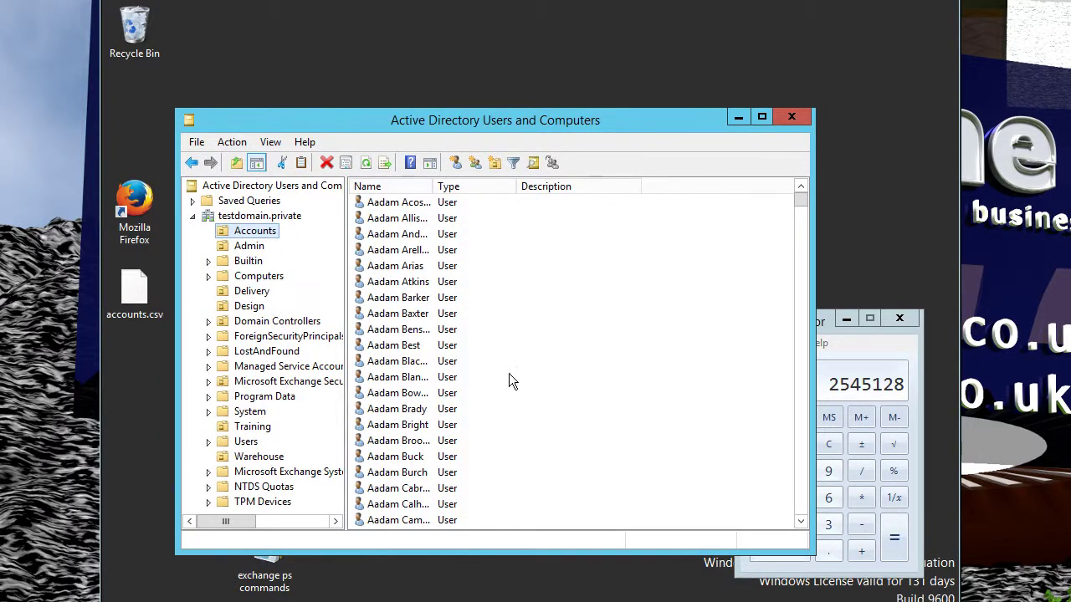
left_click(791, 120)
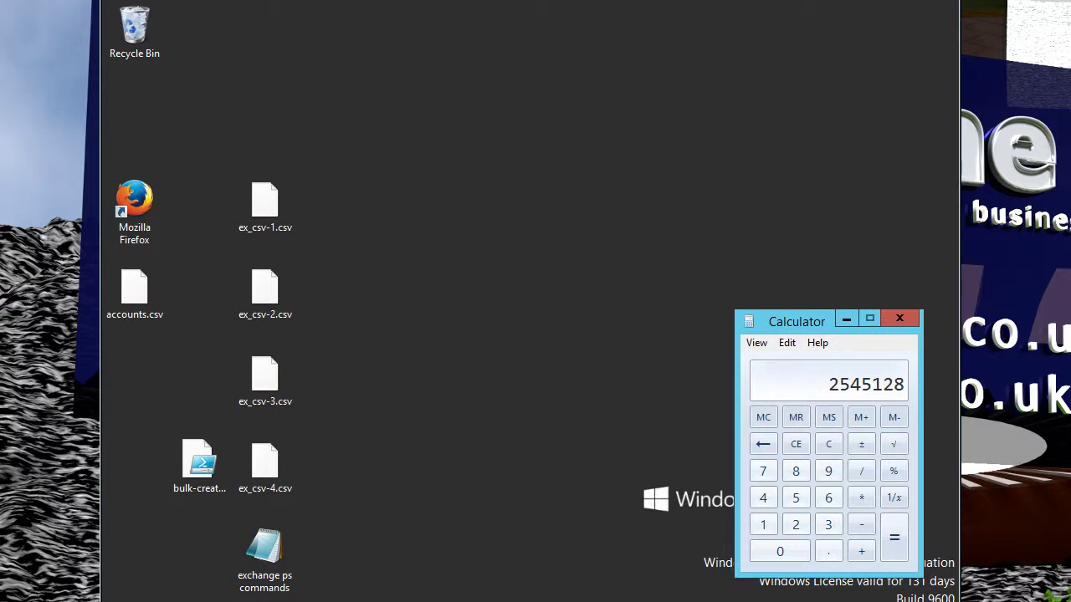
- Open Task Manager, examine the server's process, memory and CPU usage, and close it
right_click(761, 599)
left_click(778, 567)
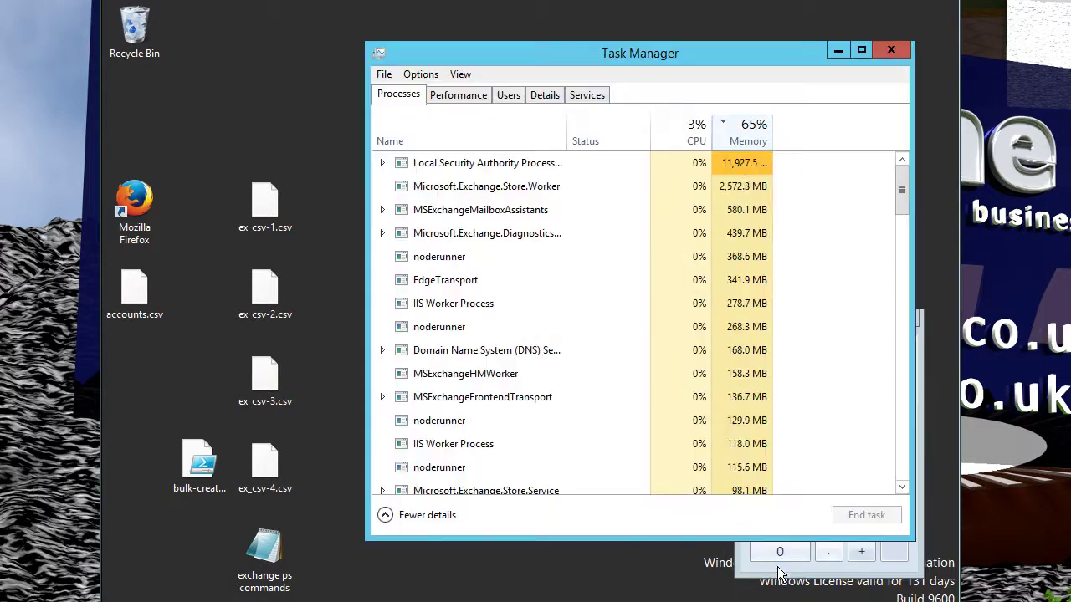
left_click(458, 95)
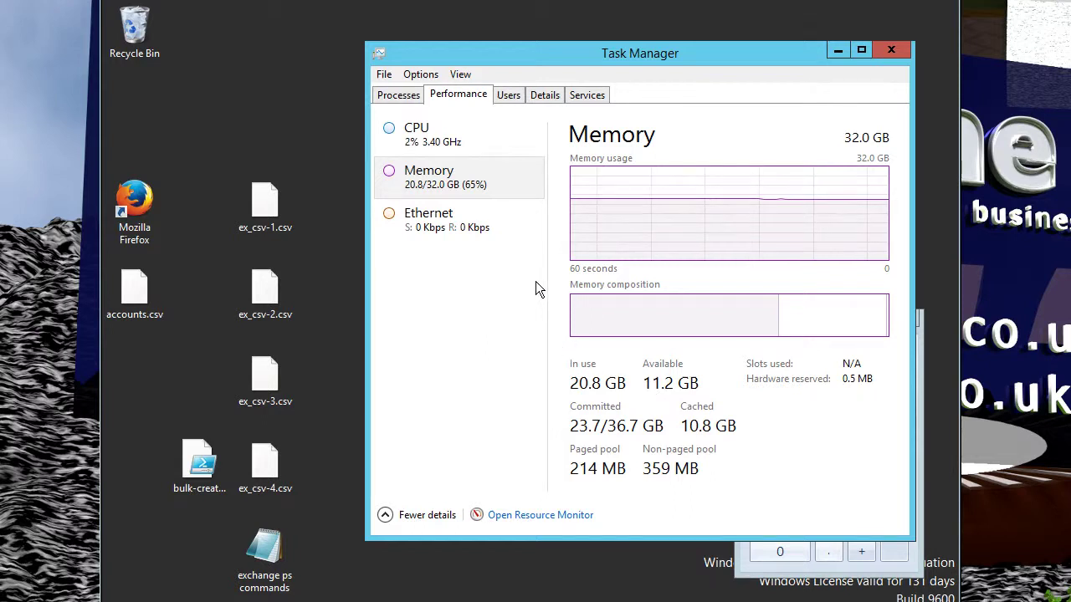
left_click(412, 138)
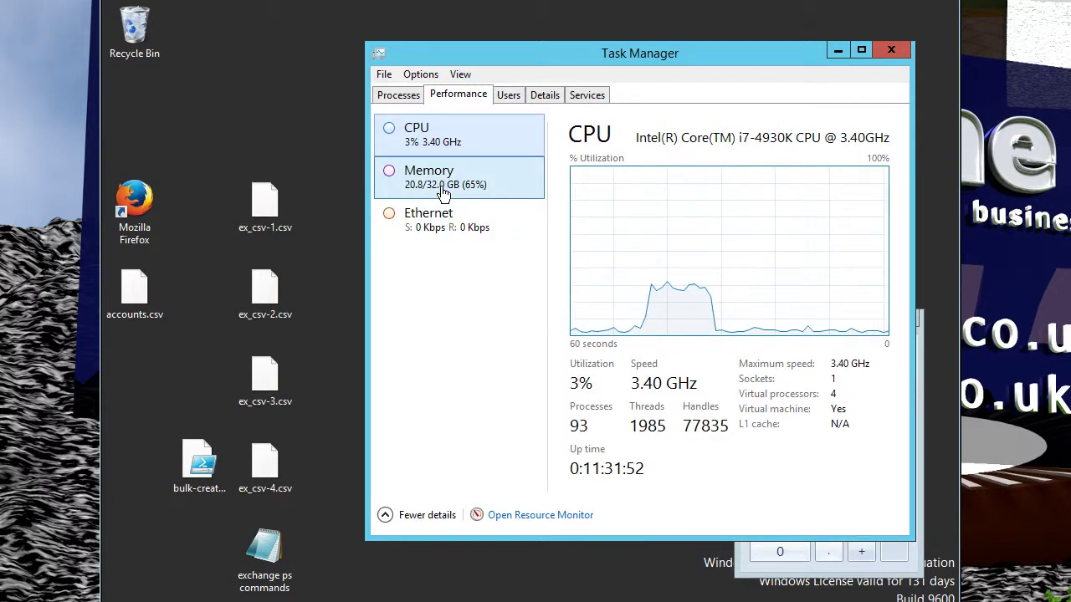
left_click(892, 51)
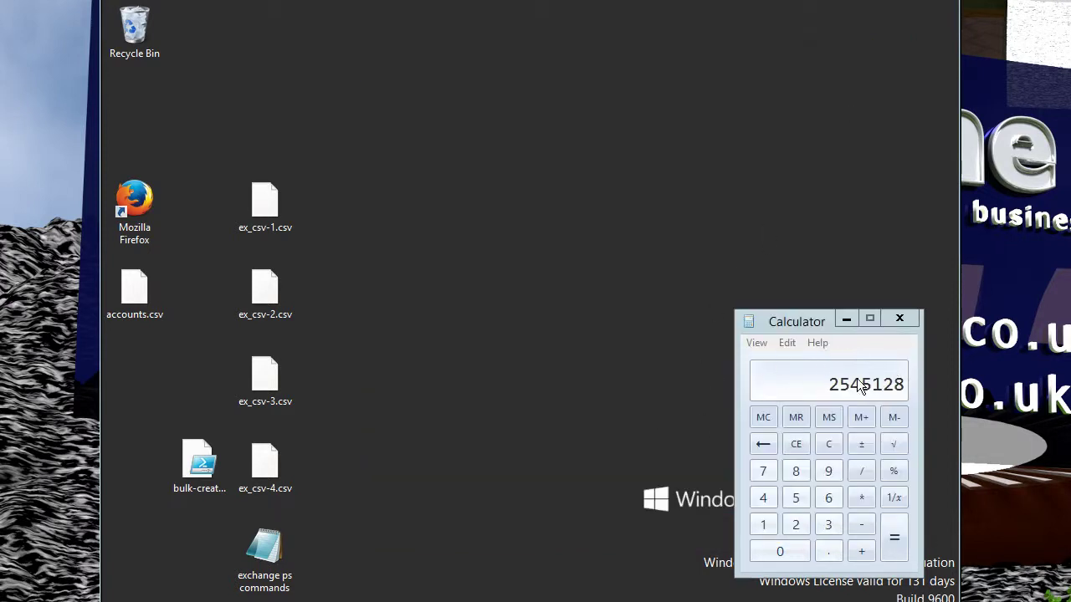
- Move Calculator to the middle of the desktop and point out the bulk-create-mbx script and files ex_csv-1.csv to ex_csv-4.csv by selecting each
left_click_drag(813, 322, 488, 220)
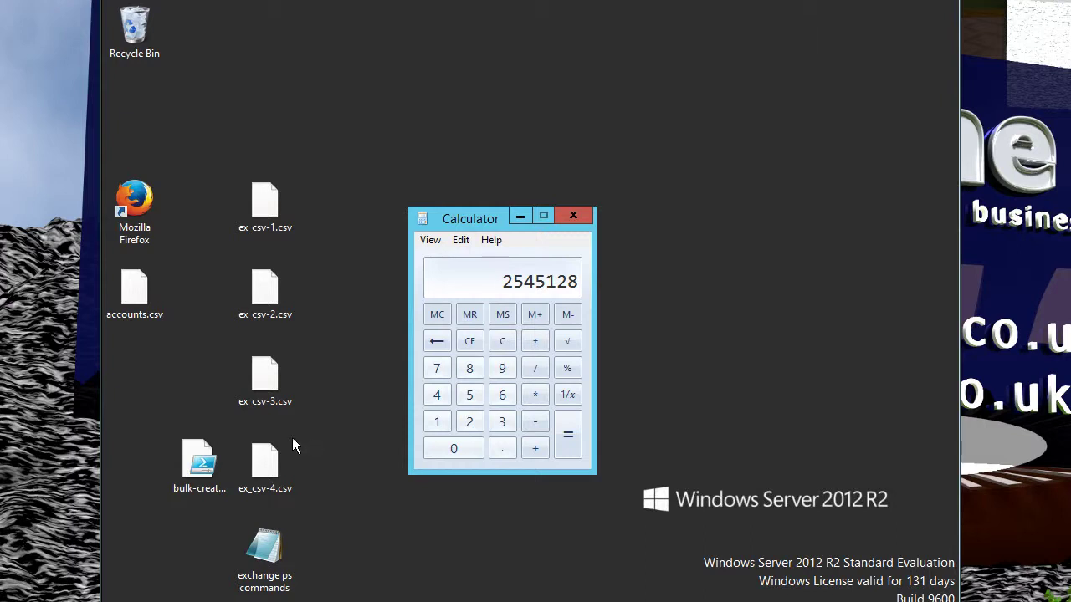
left_click(198, 467)
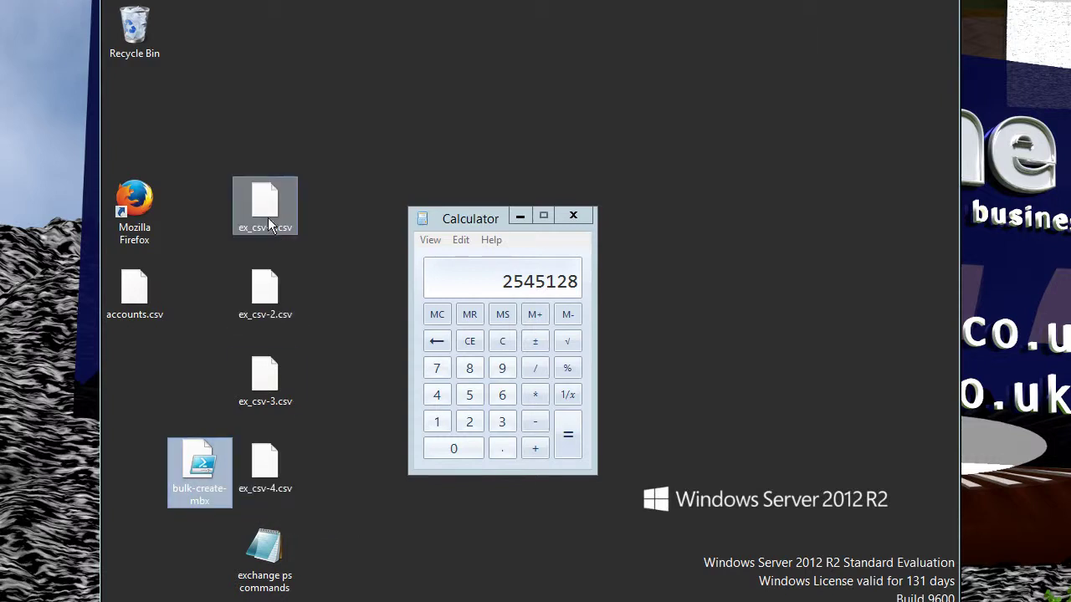
left_click(270, 202)
left_click(266, 284)
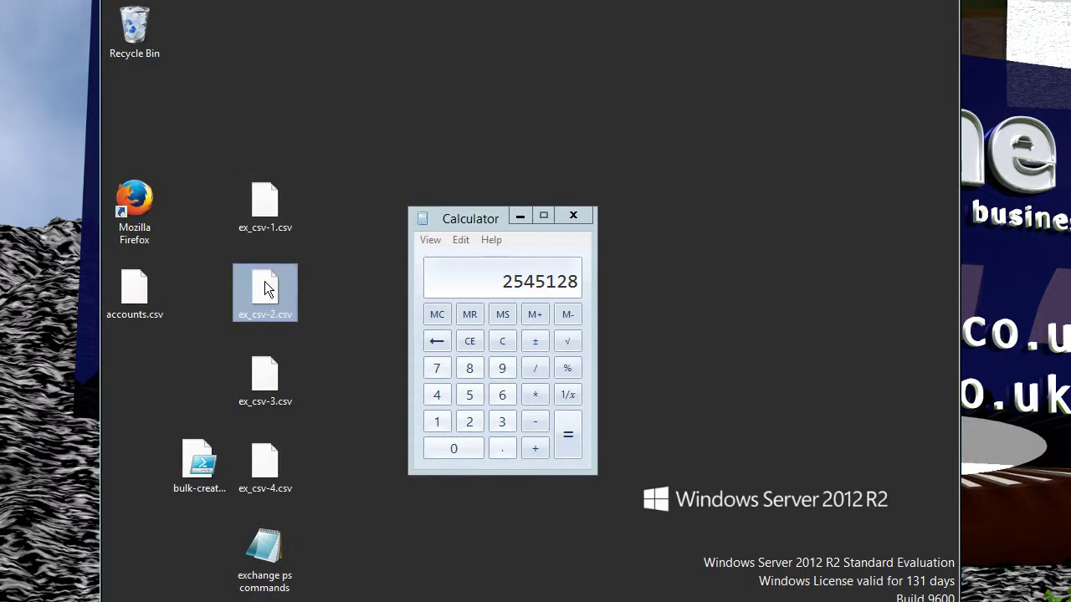
left_click(260, 378)
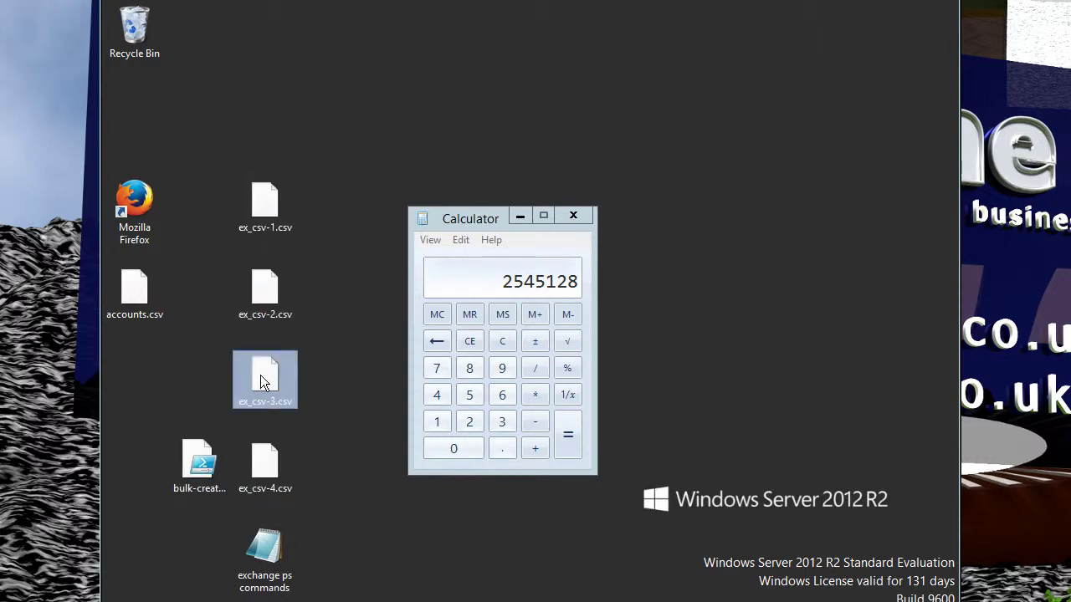
left_click(261, 457)
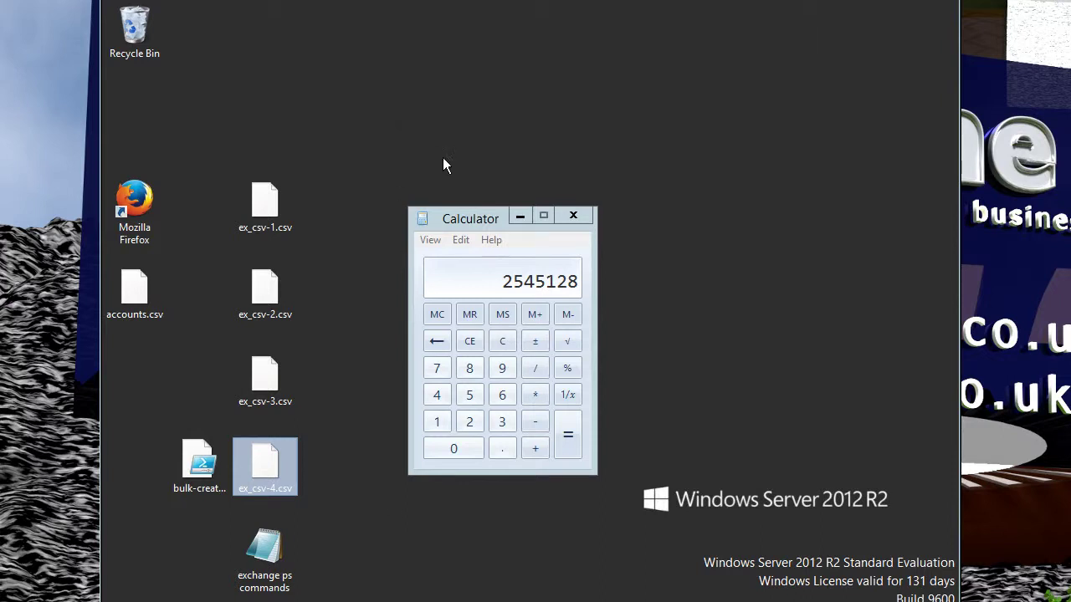
left_click(471, 212)
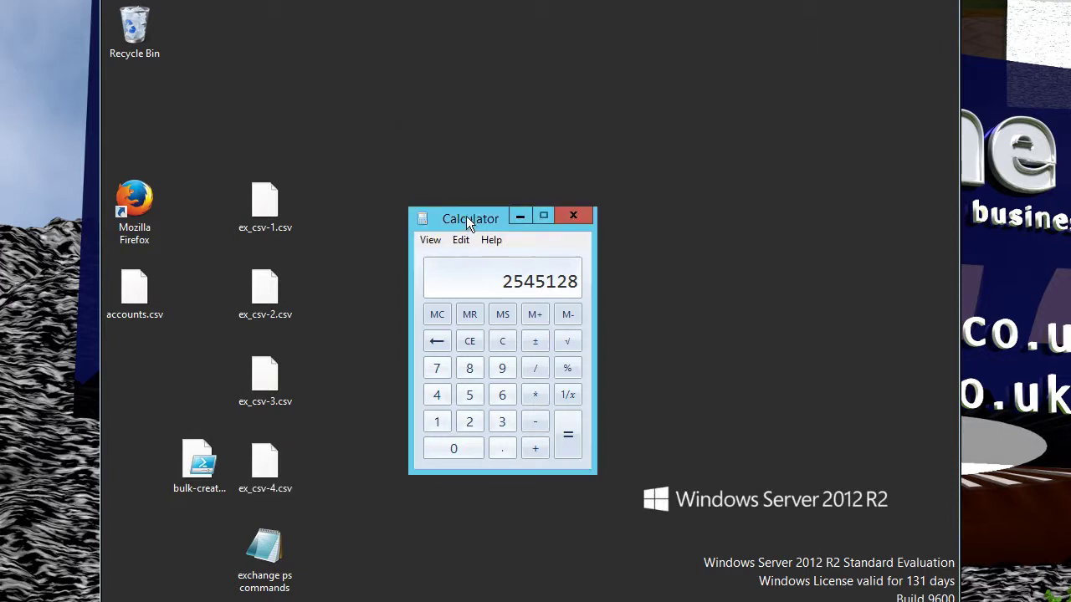
left_click_drag(465, 216, 502, 195)
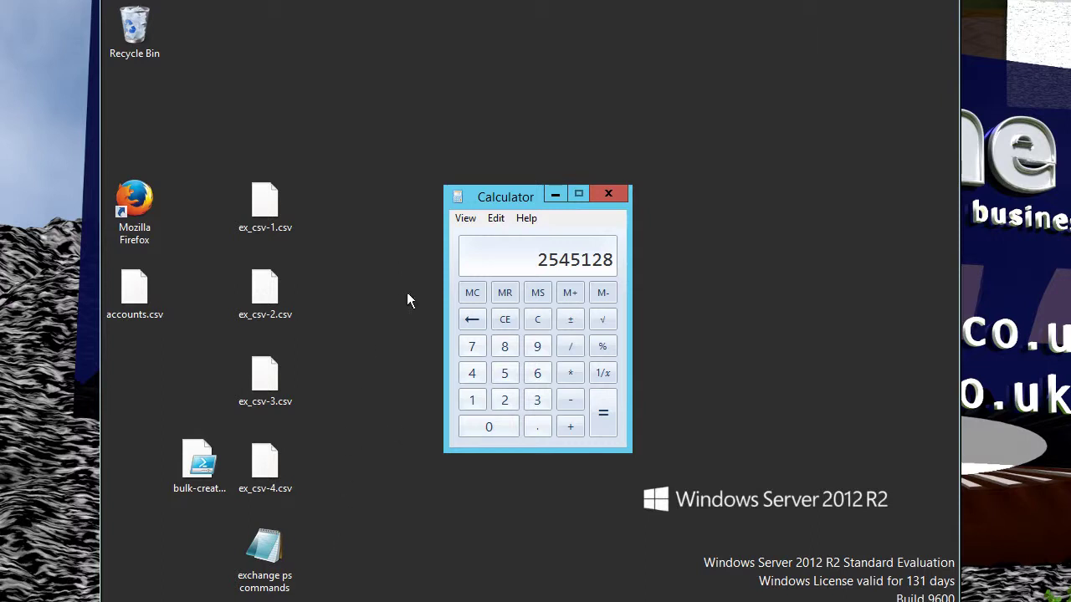
left_click_drag(508, 196, 496, 166)
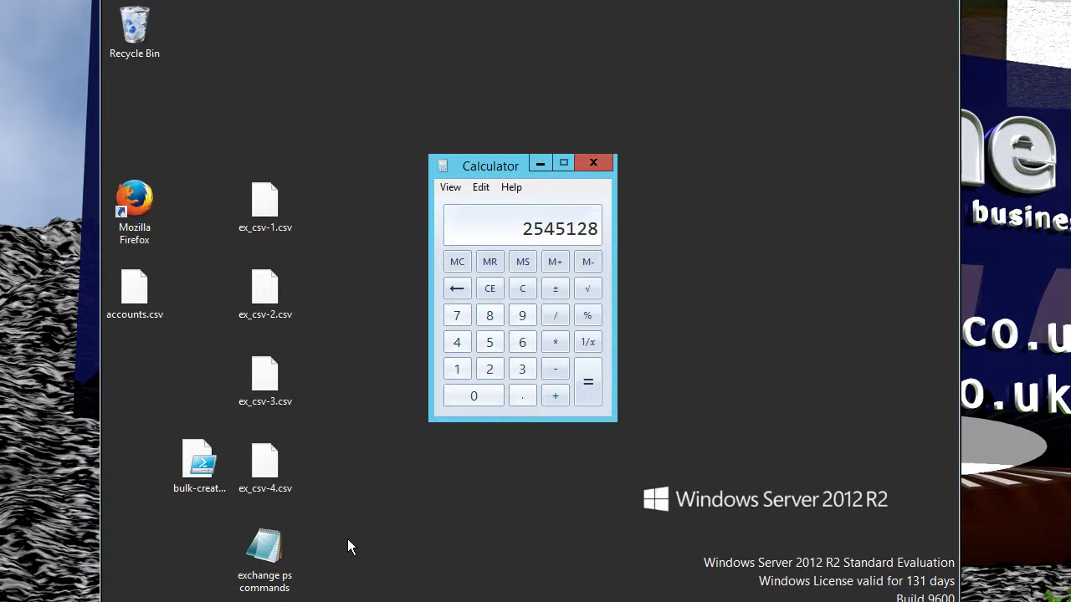